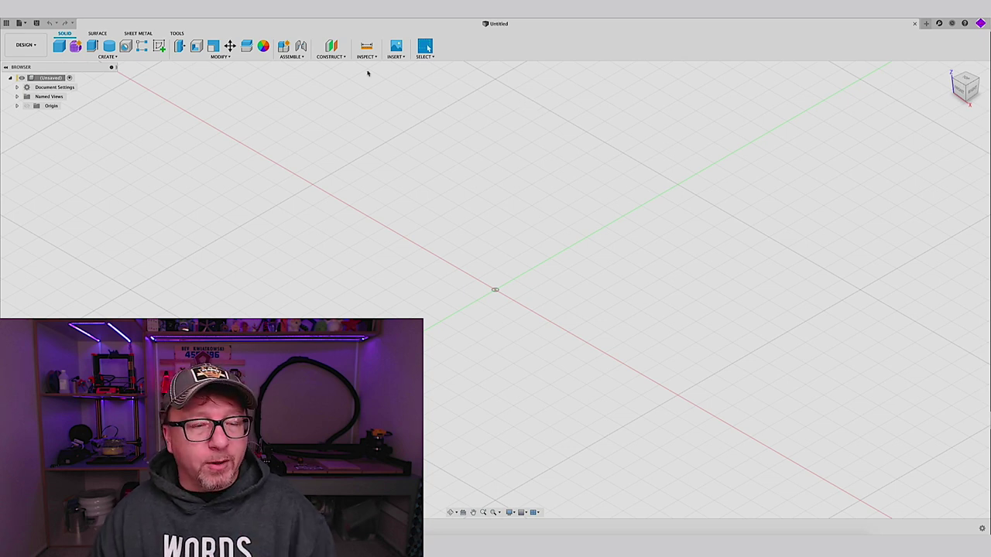
Sketch a 75 mm diameter circle centred at the origin on the ground plane
left_click(160, 47)
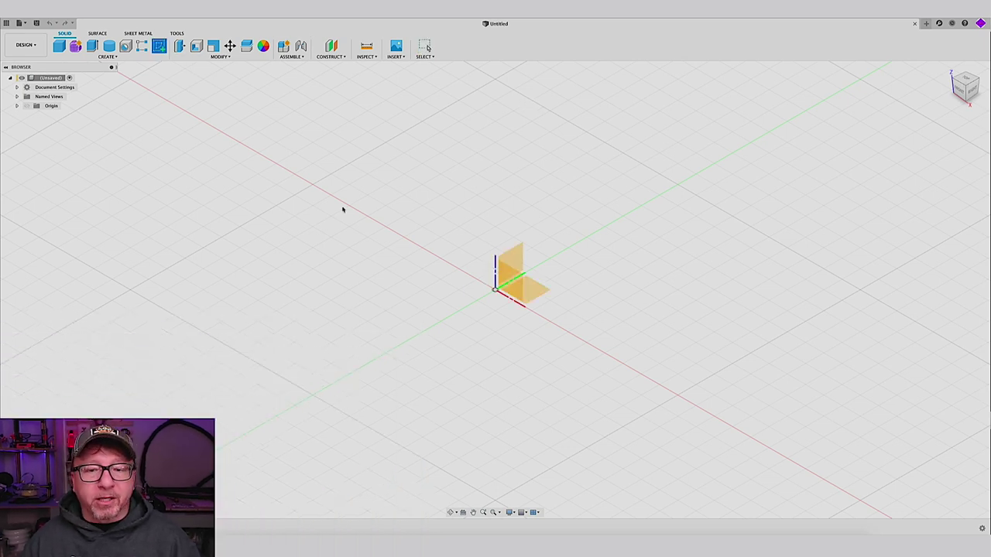
left_click(541, 293)
key("c")
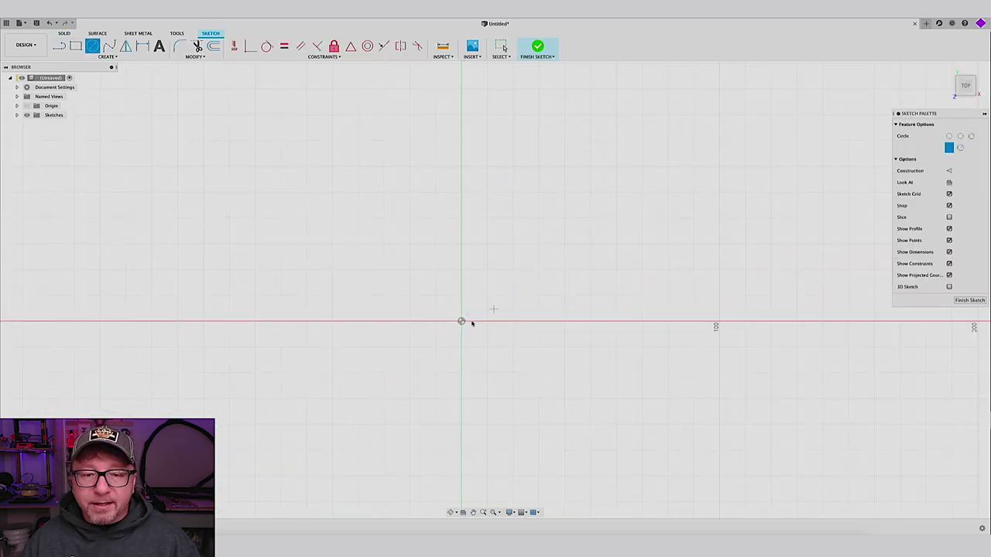
left_click(461, 321)
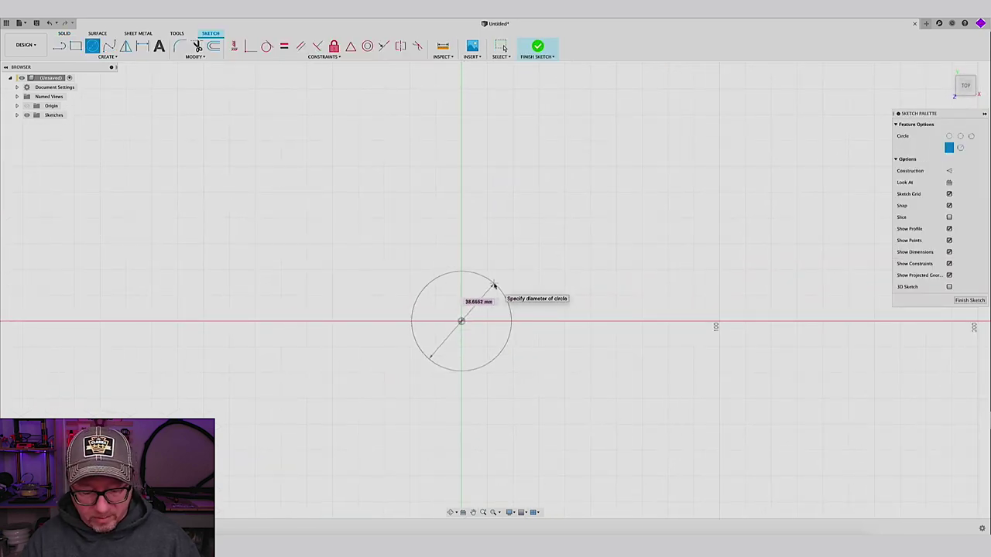
type("75")
key("Return")
key("Escape")
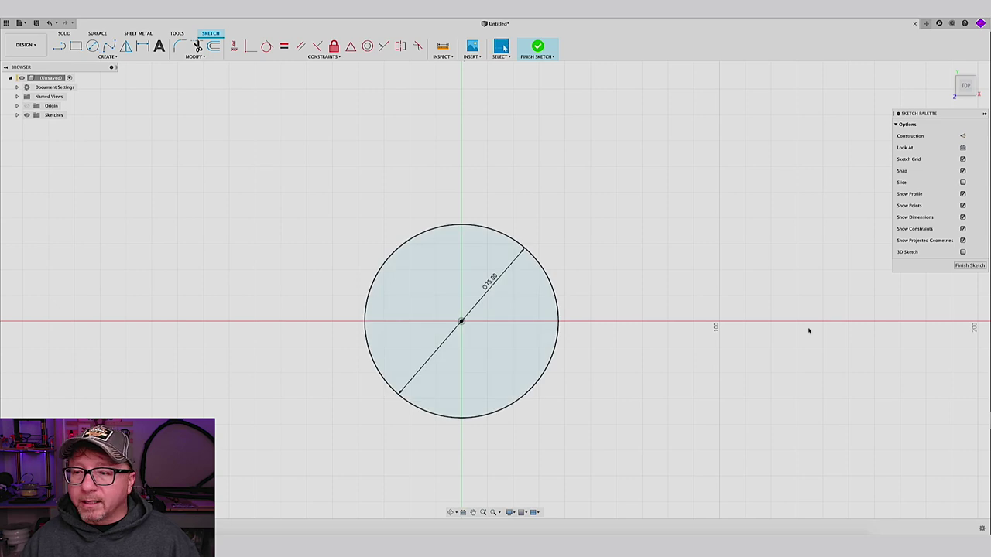
left_click(970, 265)
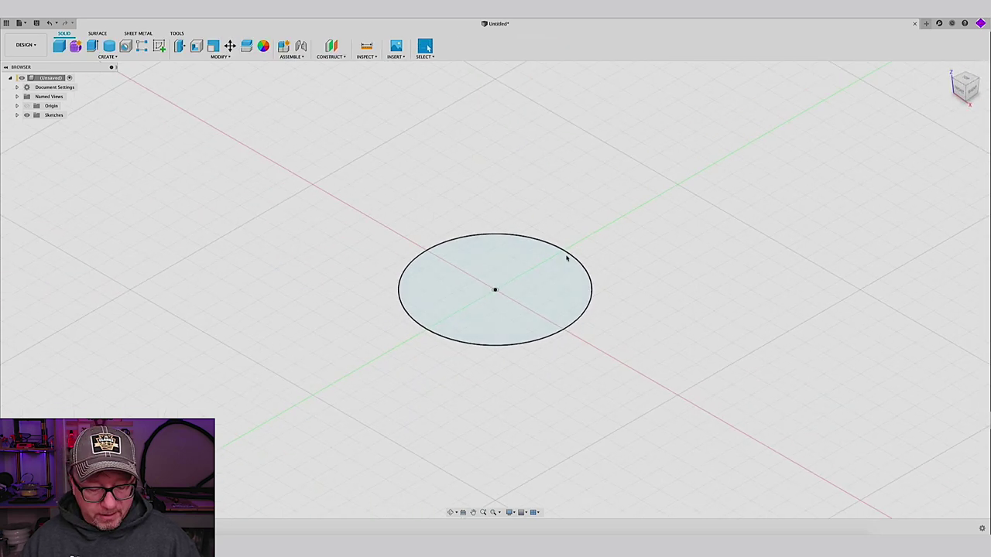
Extrude the circle 75 mm into a solid cylinder
key("e")
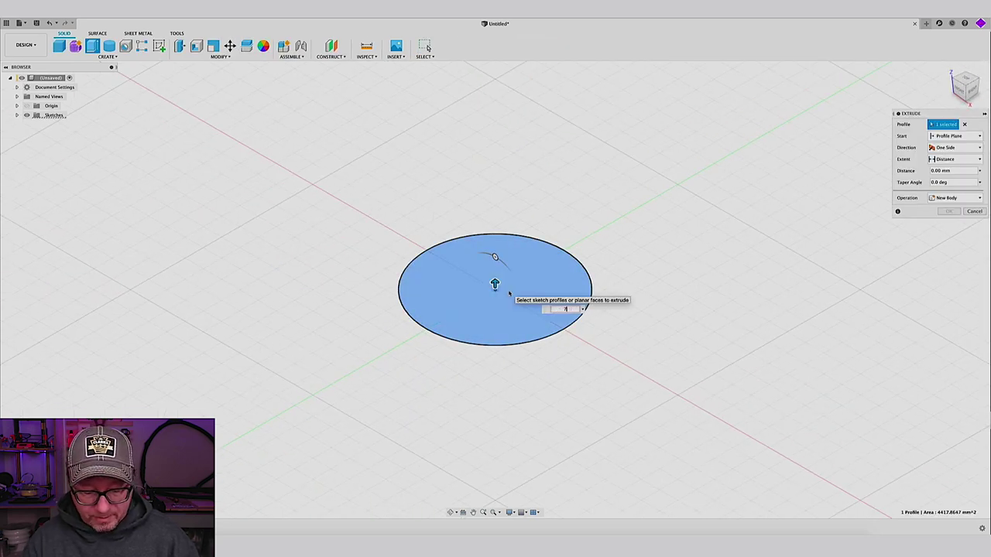
type("75")
key("Return")
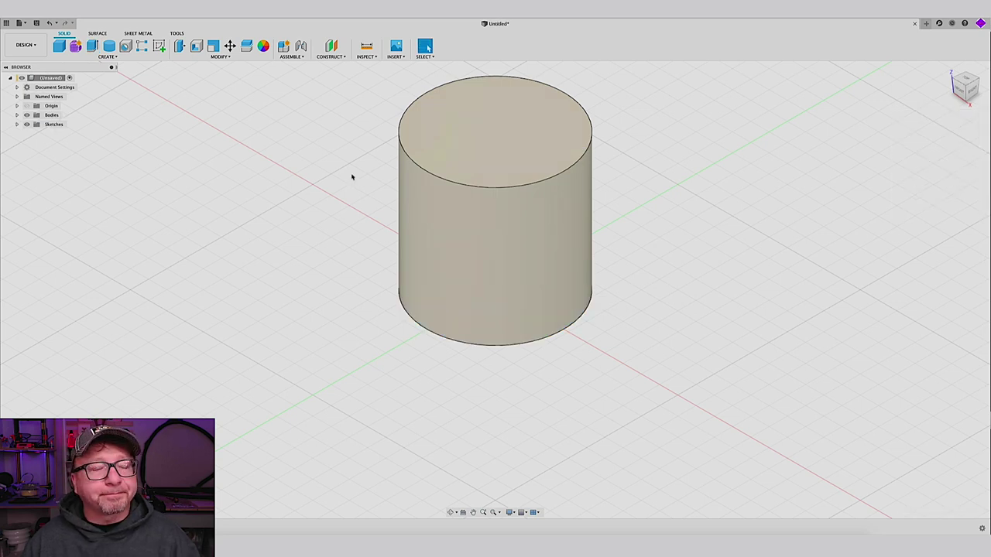
Hide the cylinder body and start a sketch on the front plane
left_click(26, 115)
left_click(160, 48)
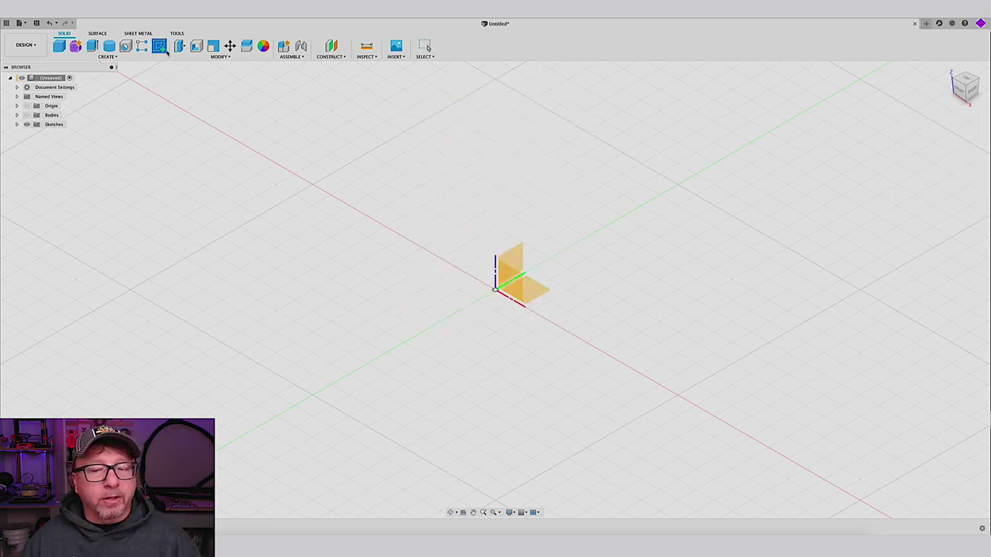
left_click(513, 280)
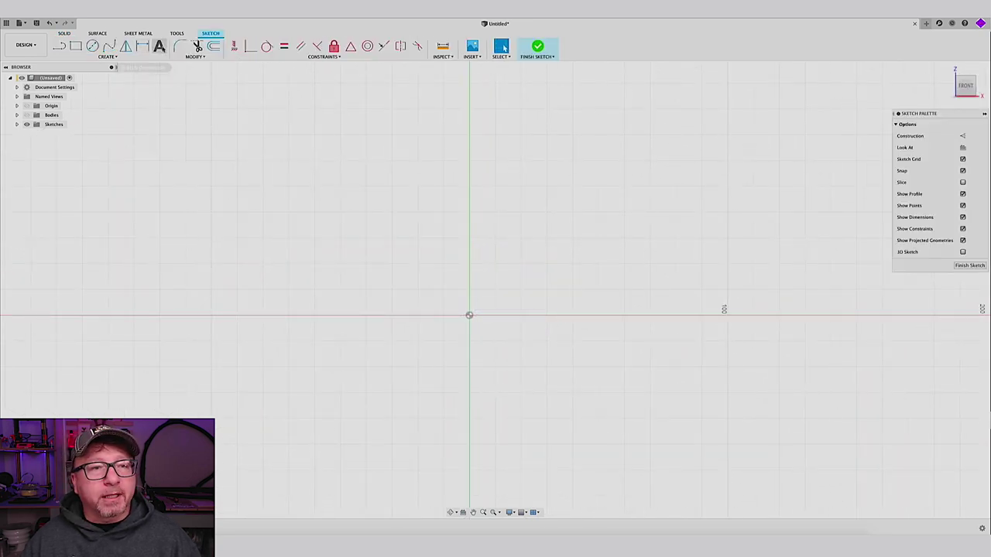
Add sketch text 'CRG' in the Baloo font, 15 mm tall, anchored above the origin
left_click(159, 46)
left_click(429, 253)
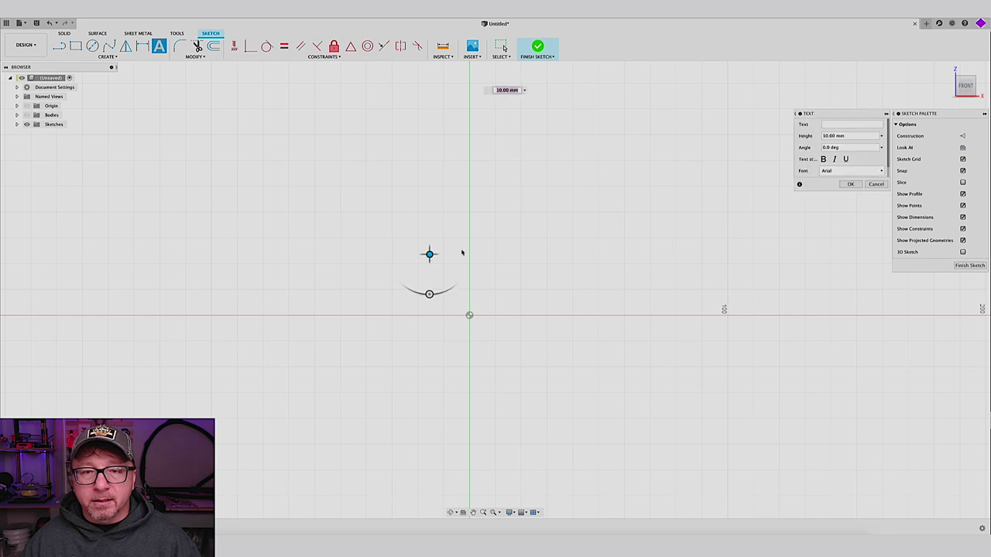
type("15")
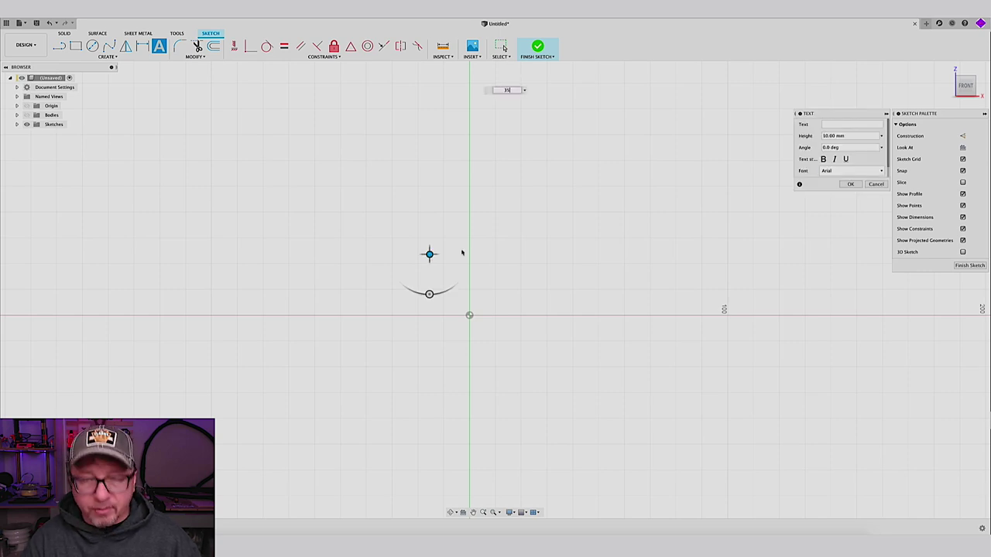
key("Tab")
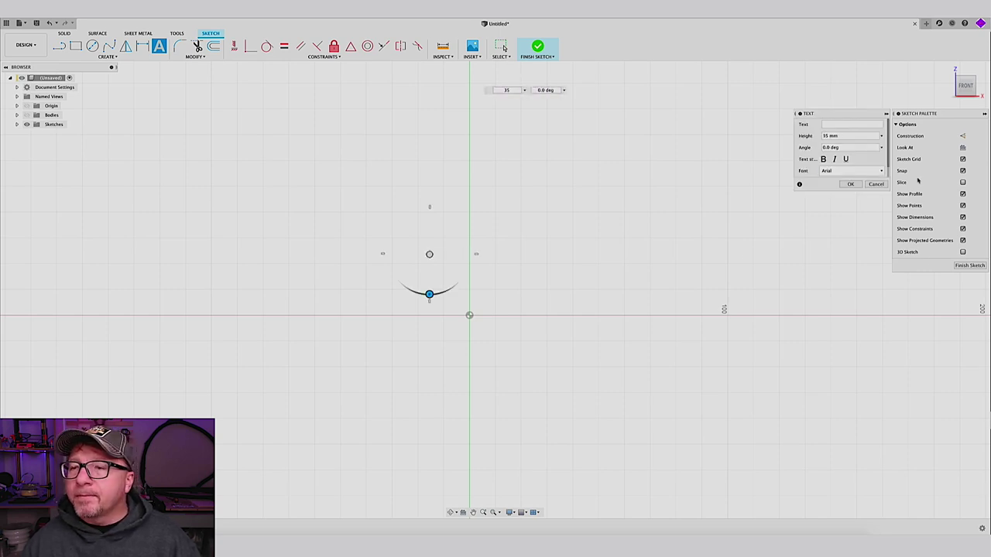
left_click(855, 171)
scroll(843, 209, "down", 3)
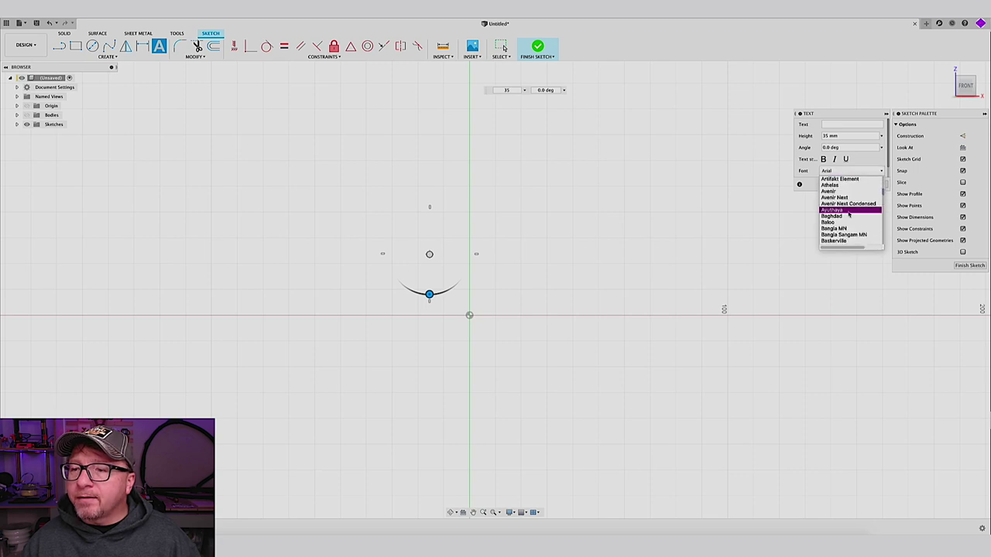
left_click(841, 223)
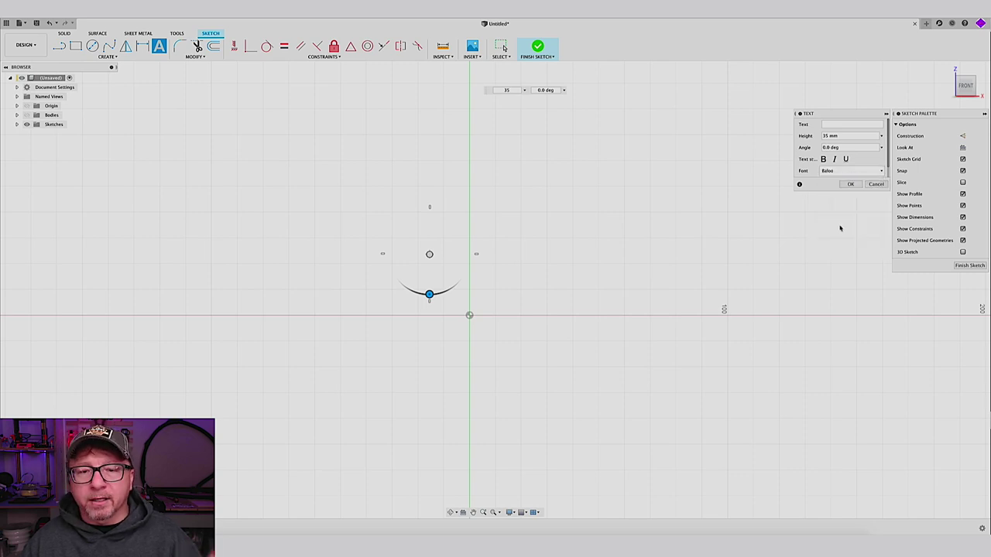
left_click(832, 124)
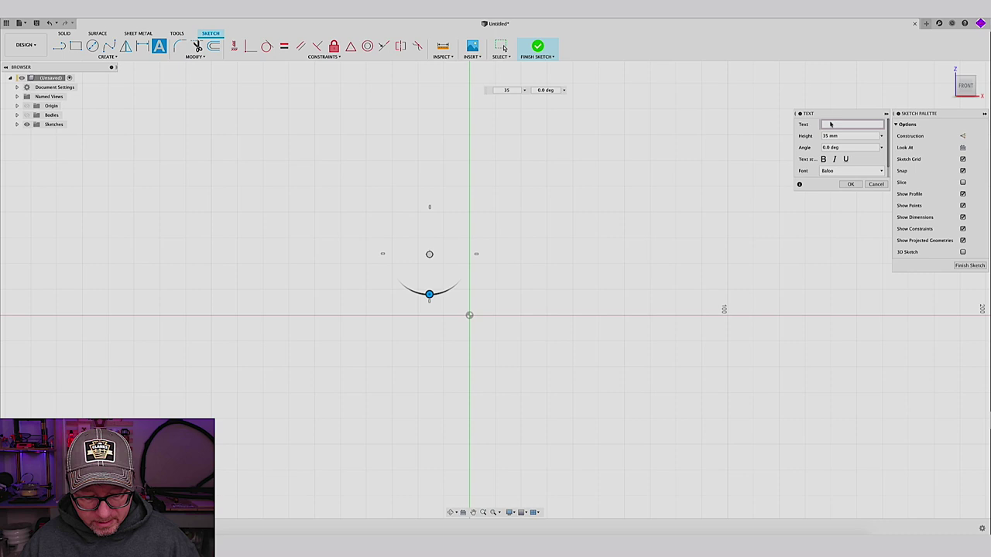
type("CRG")
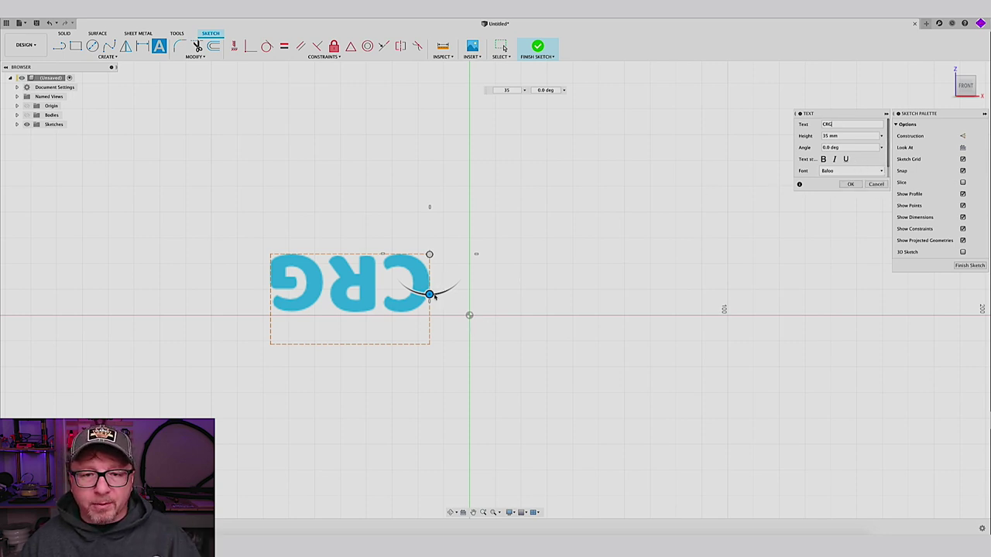
Rotate the CRG text to read upright, centre it on the vertical axis and confirm
left_click_drag(431, 295, 430, 195)
scroll(887, 150, "down", 1)
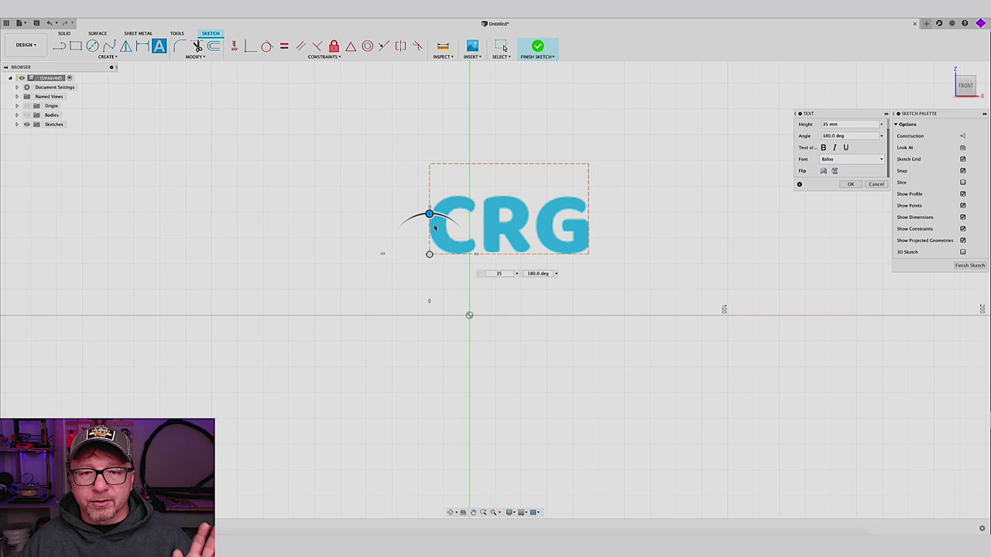
left_click_drag(430, 254, 393, 285)
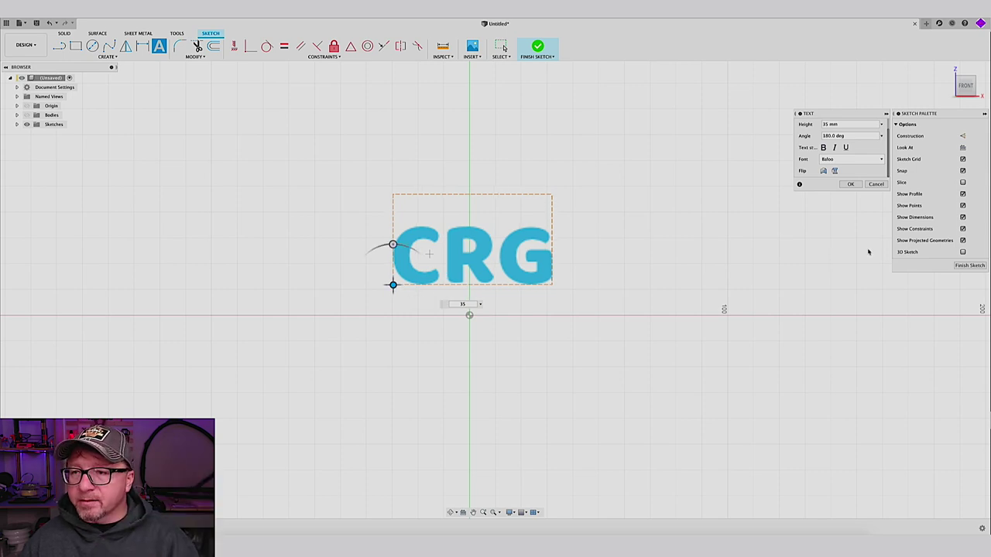
left_click(853, 186)
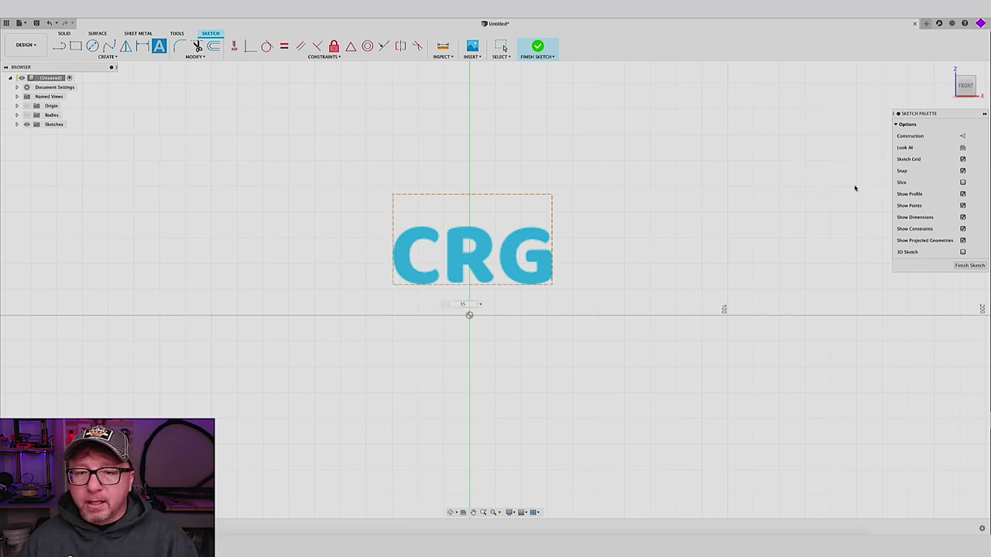
Finish the sketch, show the cylinder and extrude CRG 5 mm from its surface, joined
left_click(973, 267)
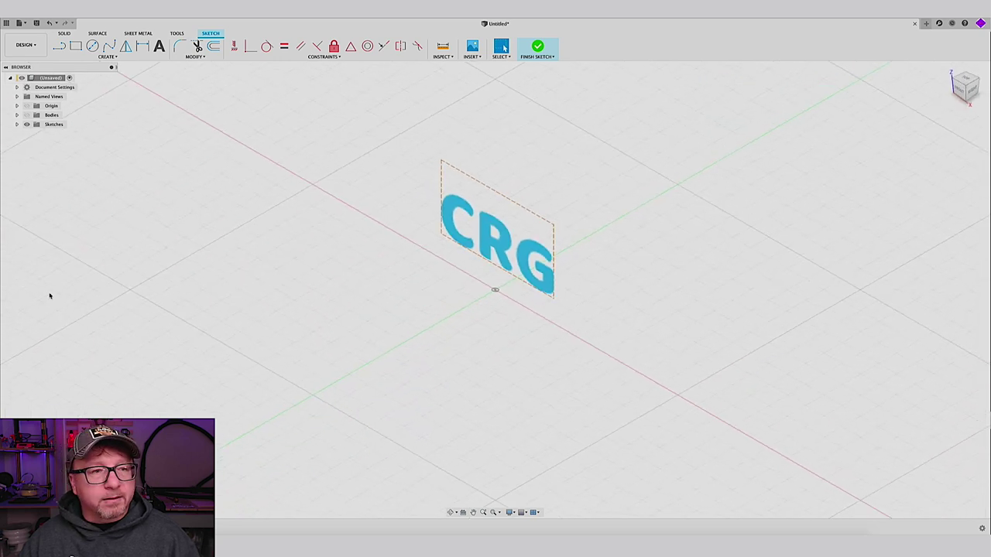
left_click(27, 116)
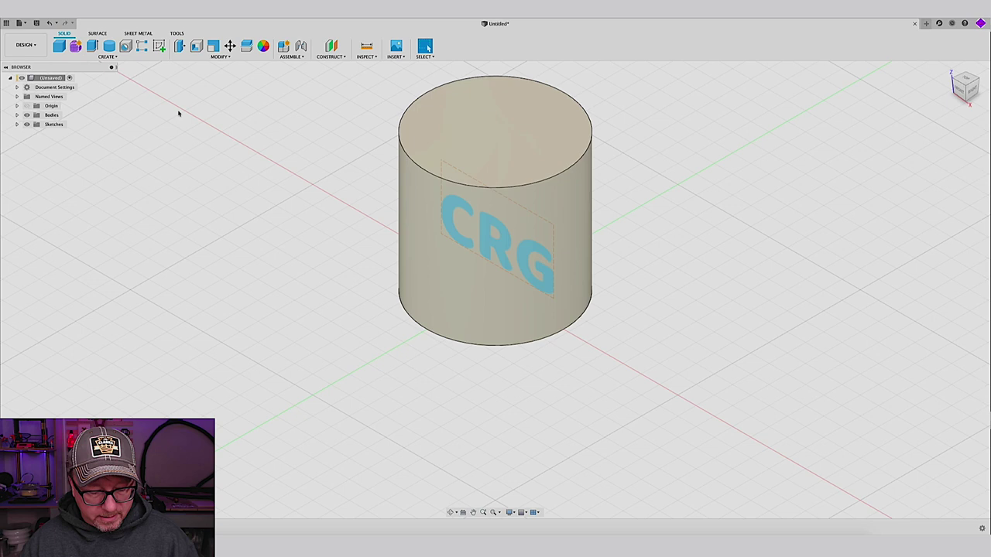
key("e")
left_click(461, 224)
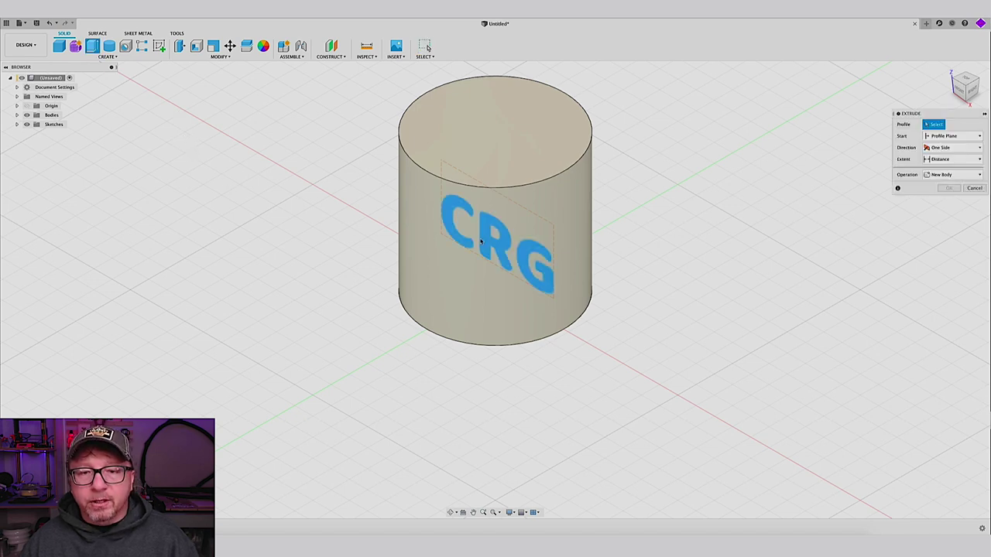
left_click(426, 265)
left_click_drag(434, 266, 405, 283)
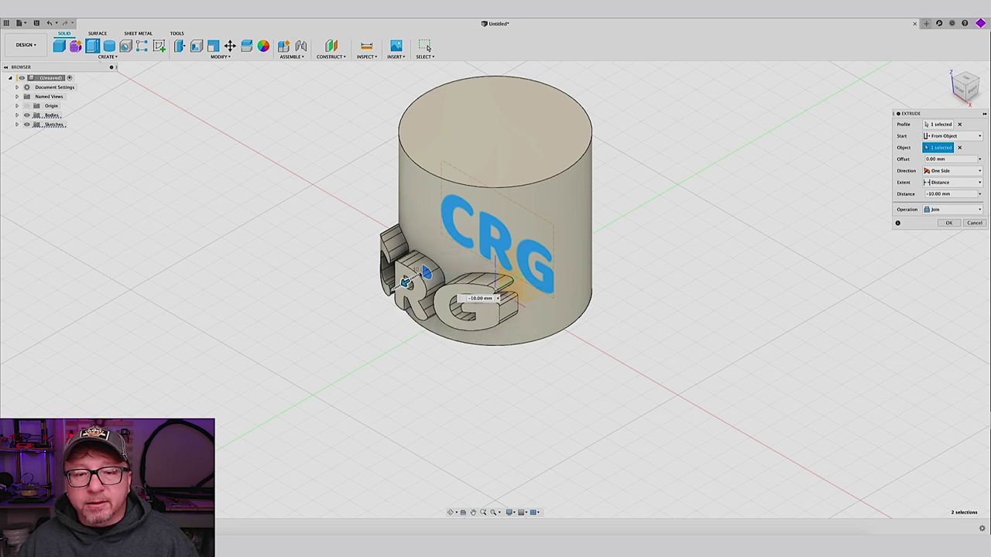
left_click_drag(405, 282, 417, 275)
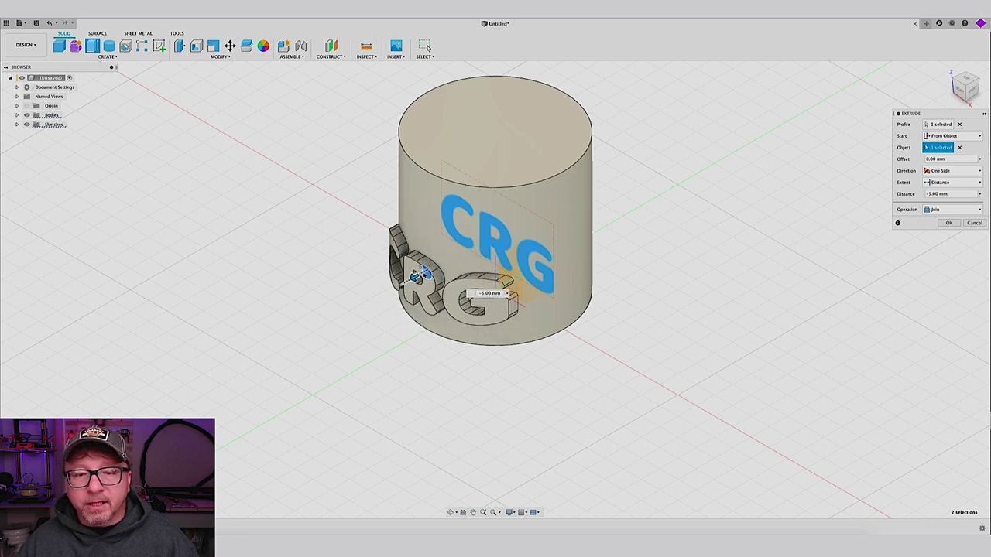
left_click(950, 223)
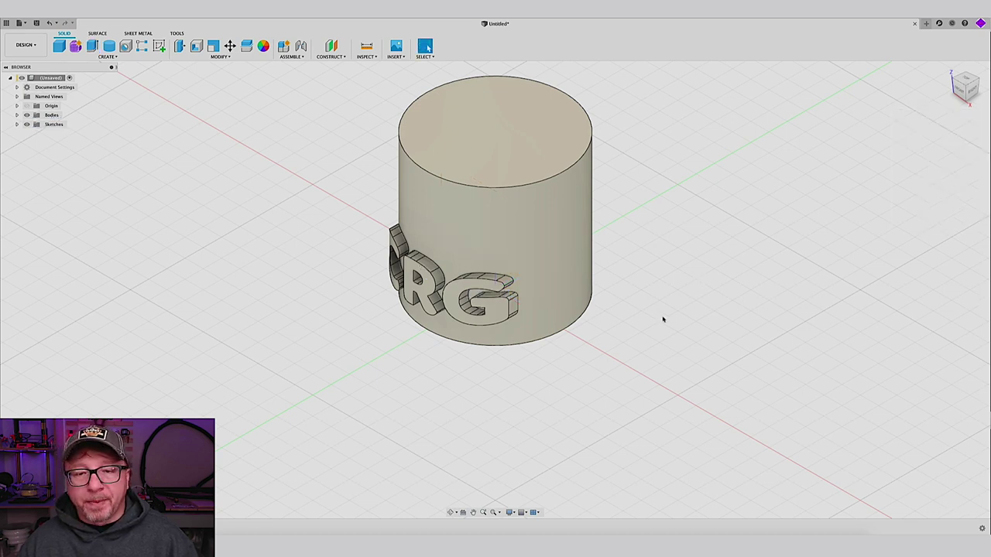
middle_click_drag(663, 319, 681, 345, "shift")
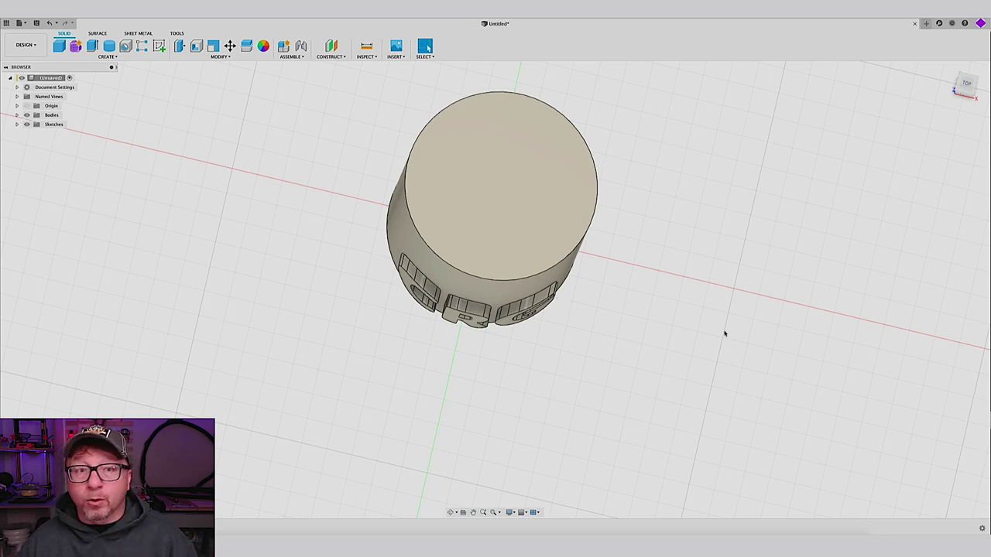
middle_click_drag(724, 334, 750, 286, "shift")
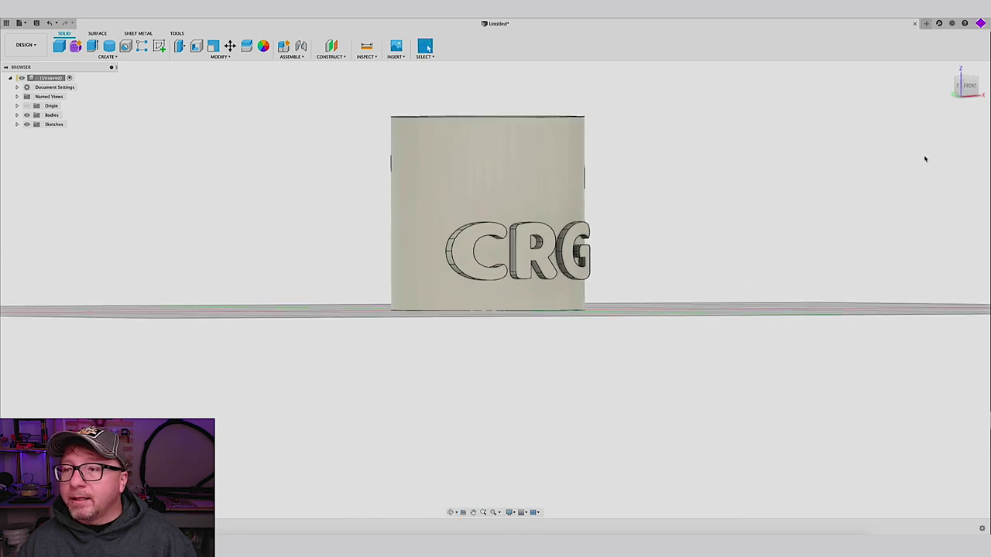
left_click(966, 85)
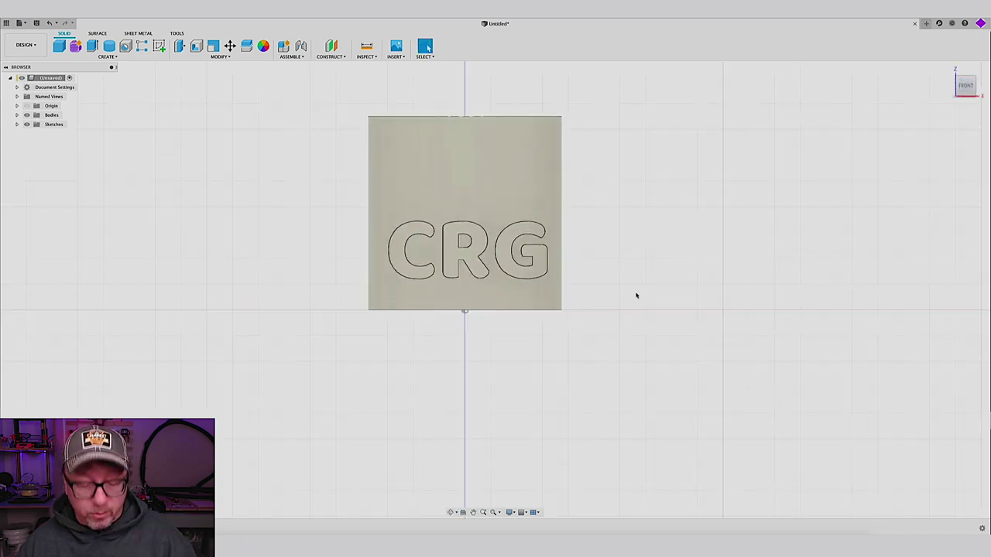
key("F5")
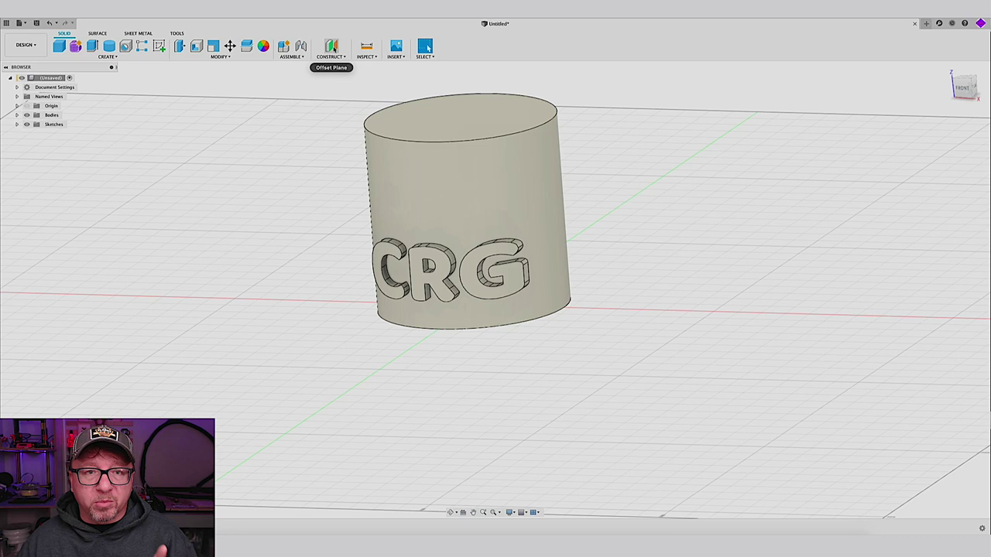
Create a construction plane offset -55 mm from the XZ front plane
left_click(333, 48)
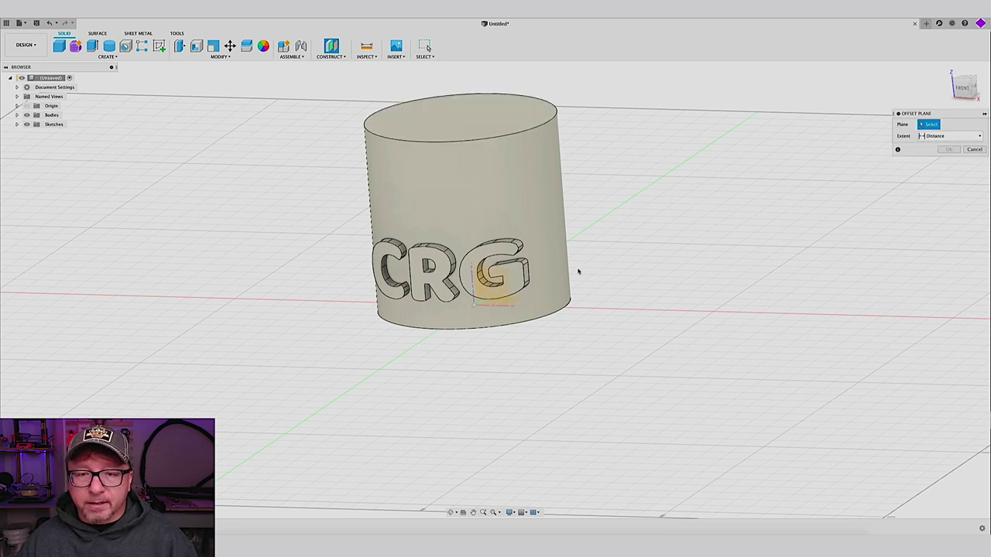
left_click(499, 291)
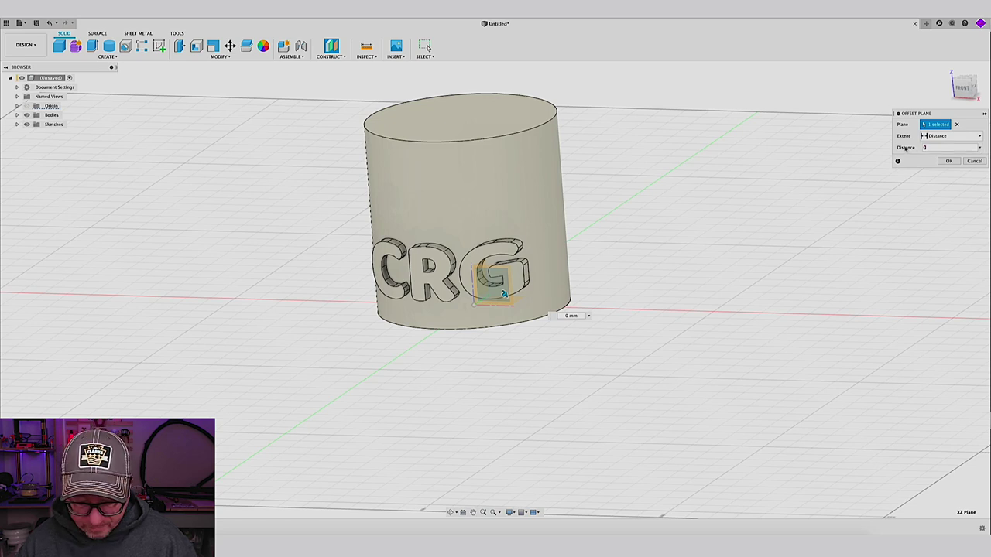
key("Tab")
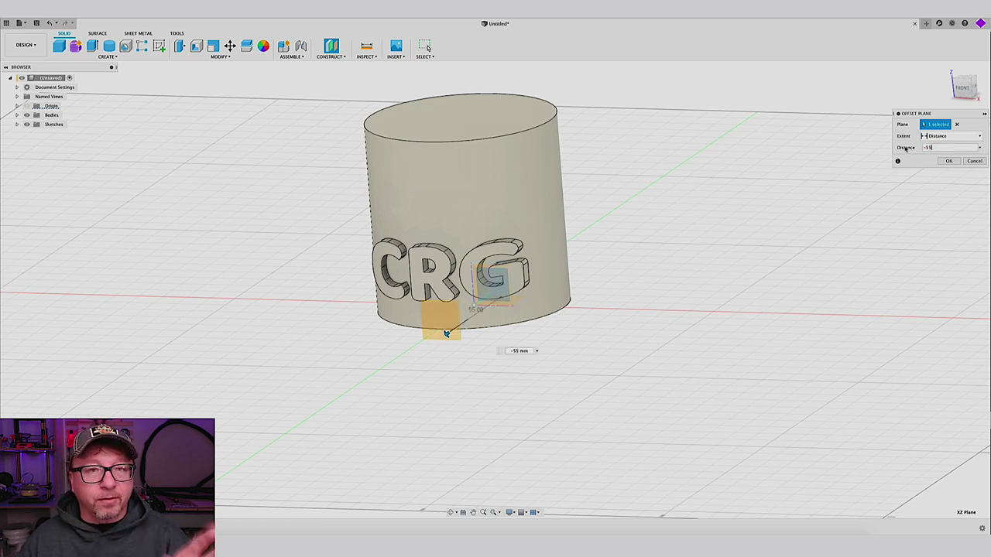
key("Return")
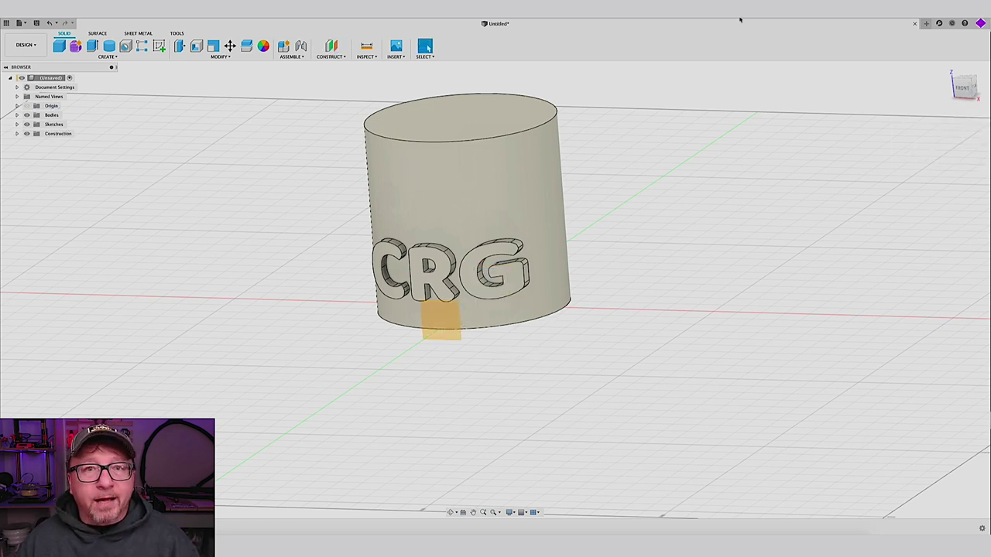
On the offset plane, add sketch text 35 mm tall in the Baloo font
left_click(158, 46)
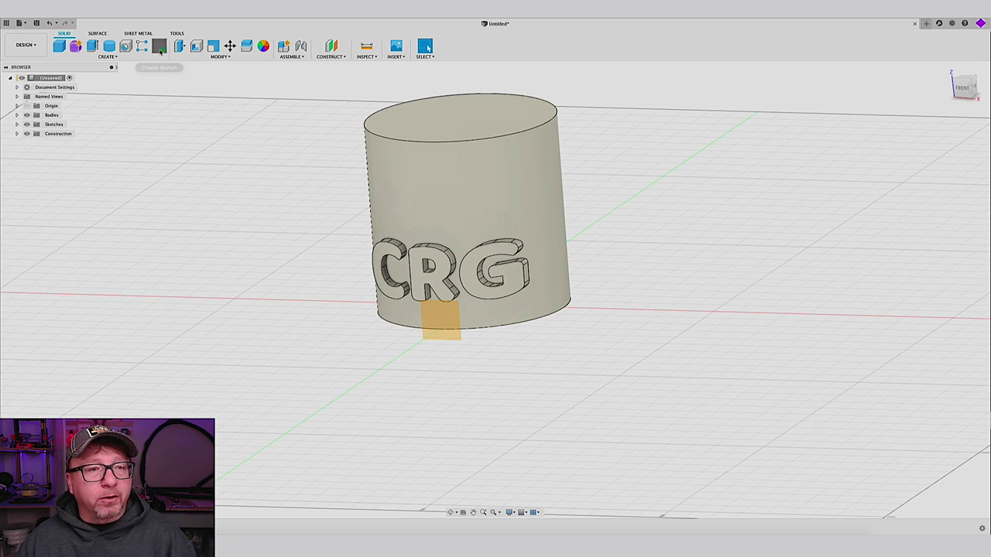
left_click(443, 329)
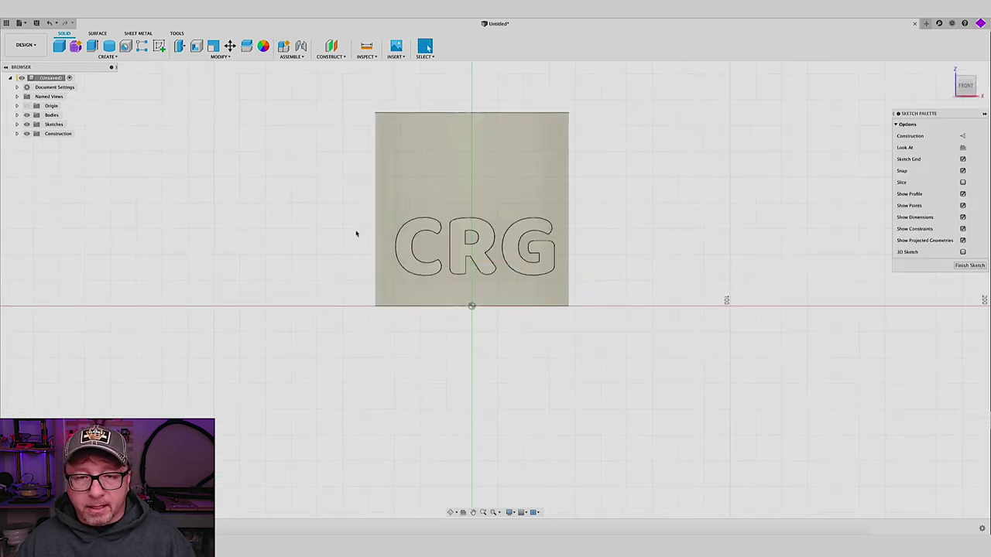
left_click(158, 46)
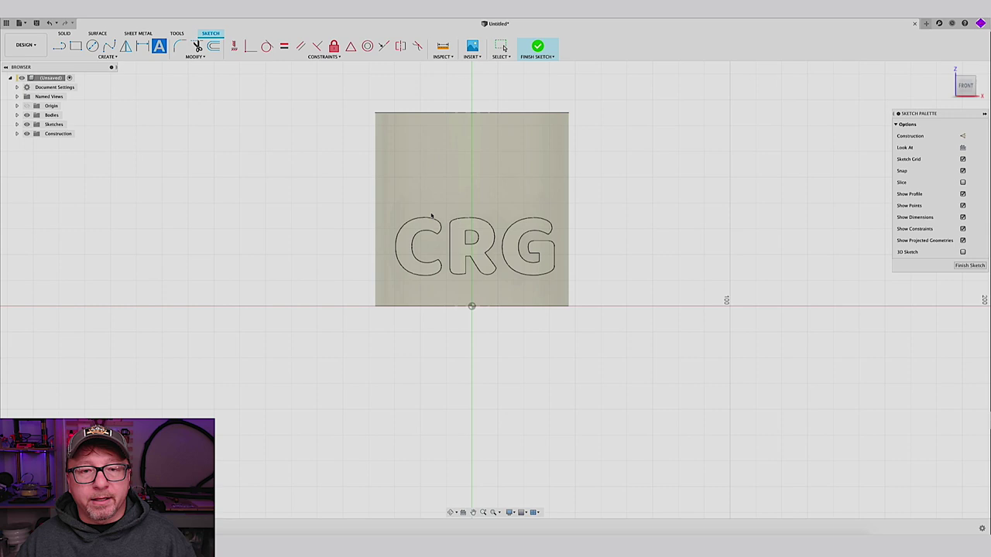
left_click(398, 194)
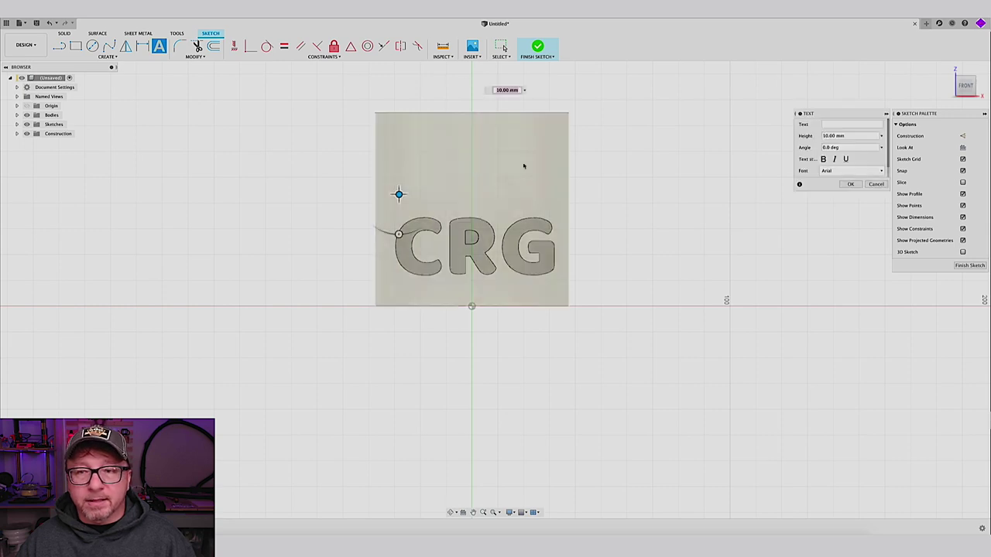
left_click(844, 135)
type("35")
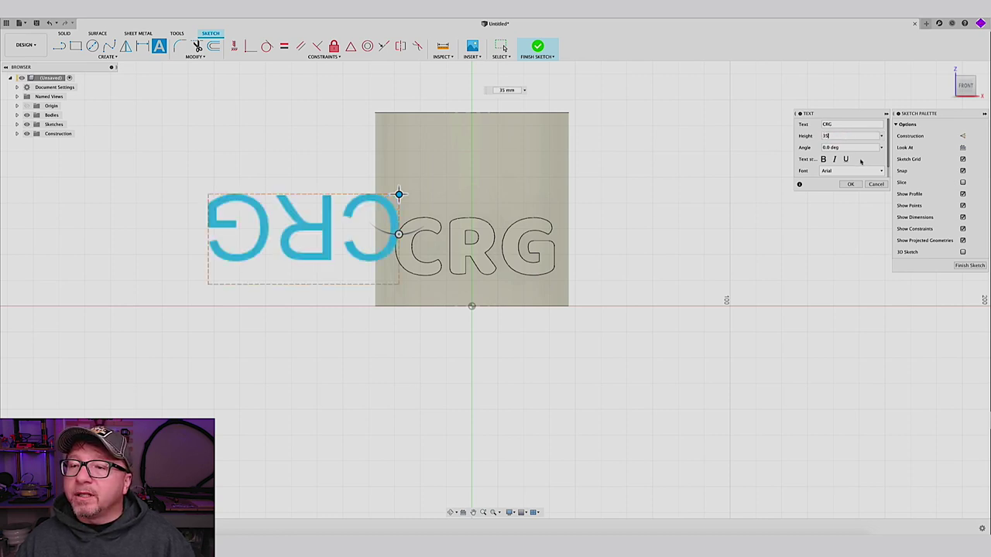
scroll(859, 161, "down", 1)
left_click(833, 160)
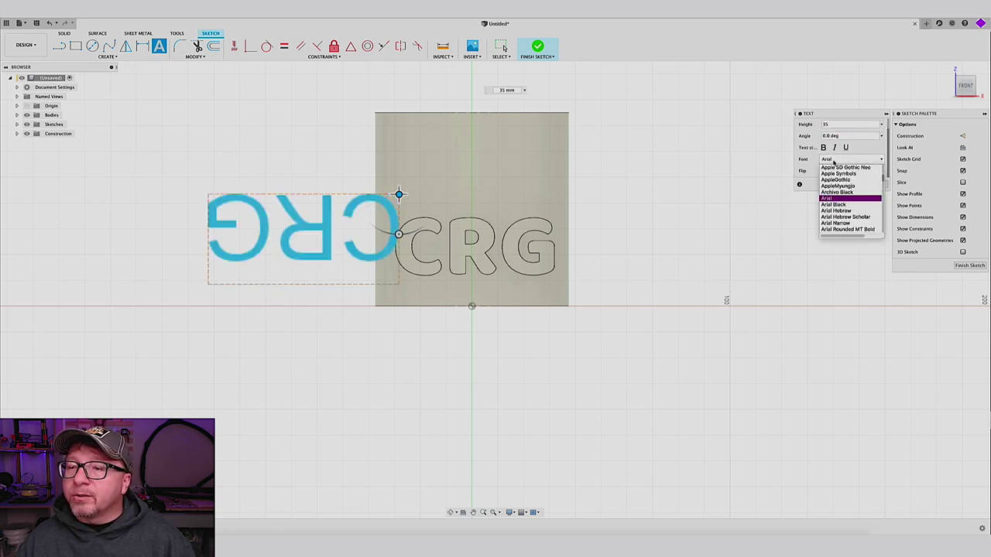
scroll(848, 201, "down", 5)
left_click(846, 214)
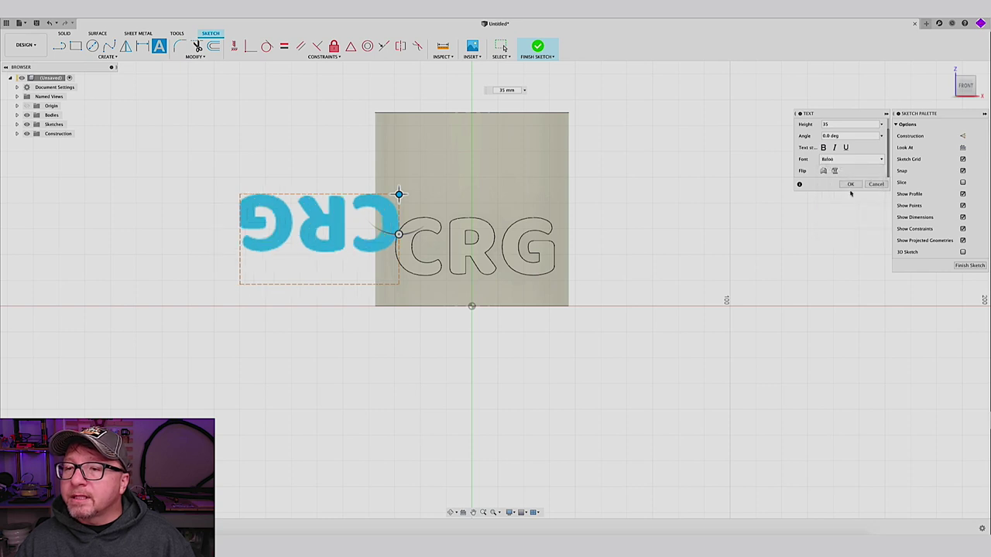
Flip the CRG text vertically and horizontally, position it above the lettering and finish the sketch
left_click(835, 171)
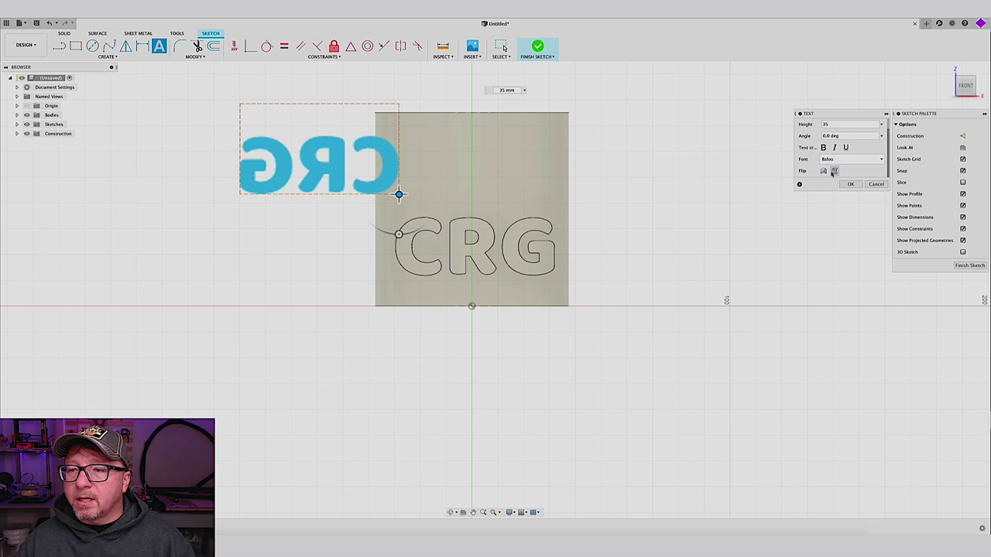
left_click(823, 171)
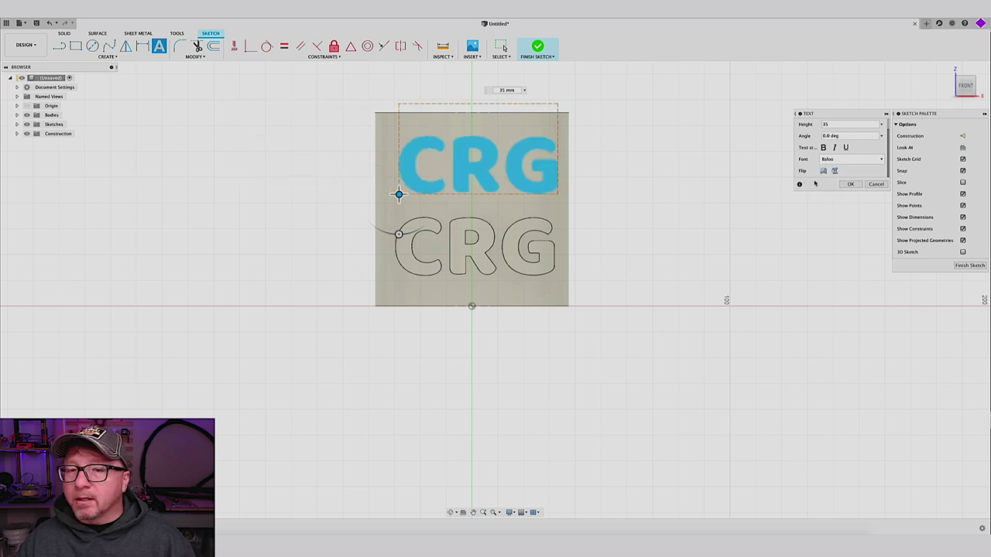
left_click_drag(399, 194, 392, 201)
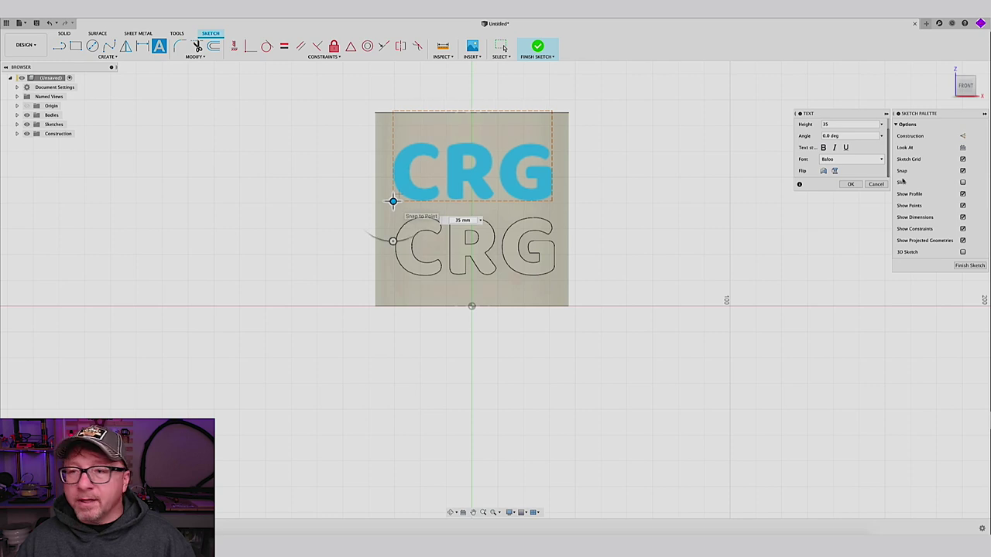
left_click(850, 184)
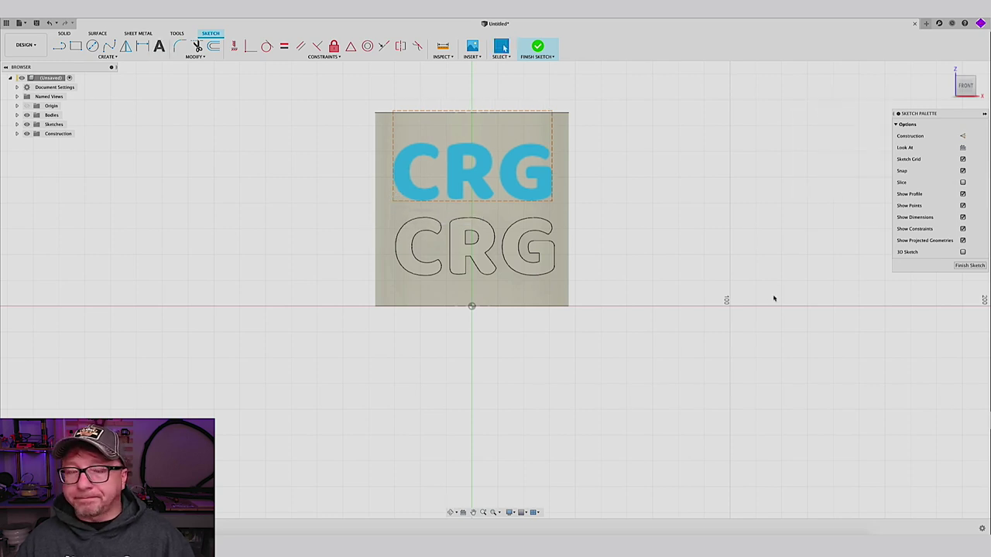
middle_click_drag(773, 298, 479, 217, "shift")
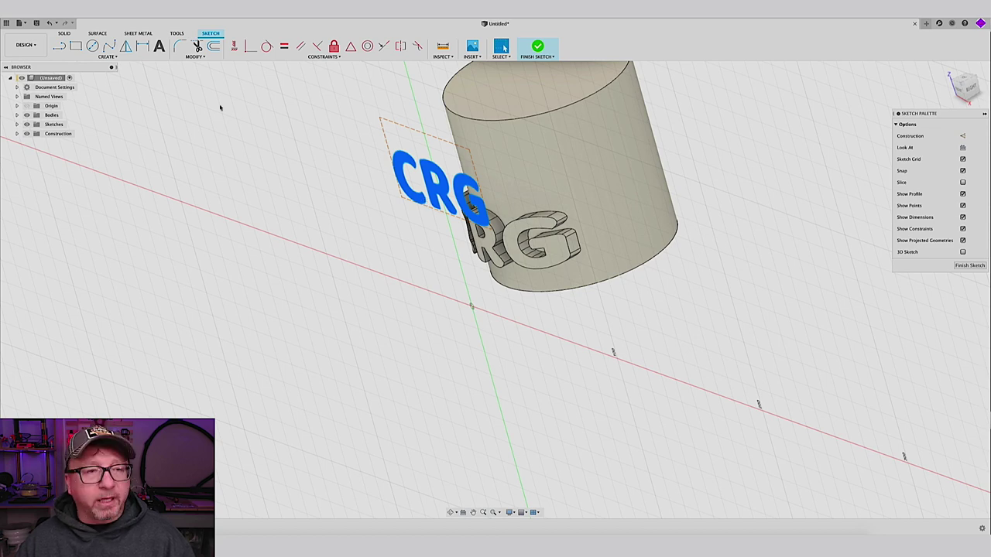
left_click(538, 48)
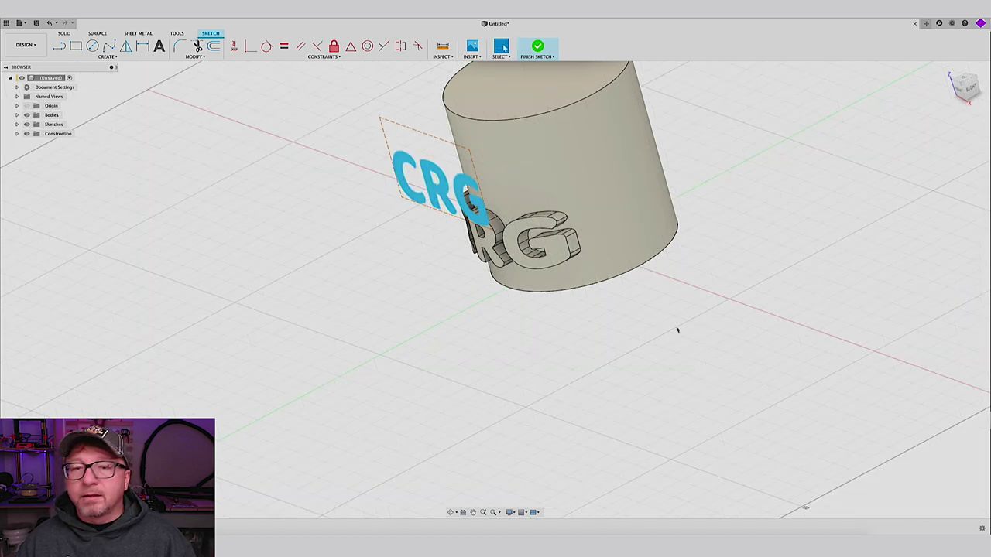
Emboss the new CRG text 5 mm onto the cylinder's curved face as raised letters
left_click(108, 57)
left_click(109, 160)
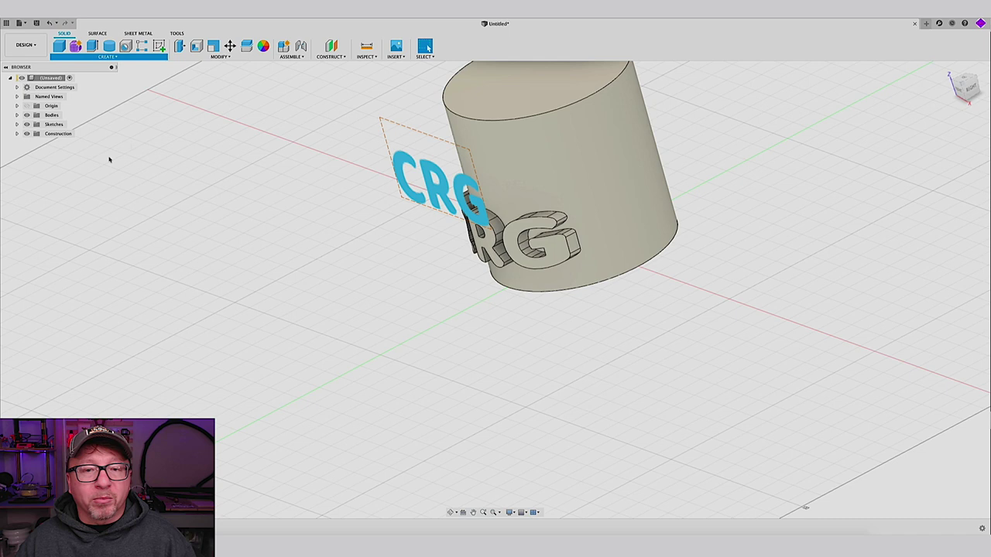
left_click(447, 189)
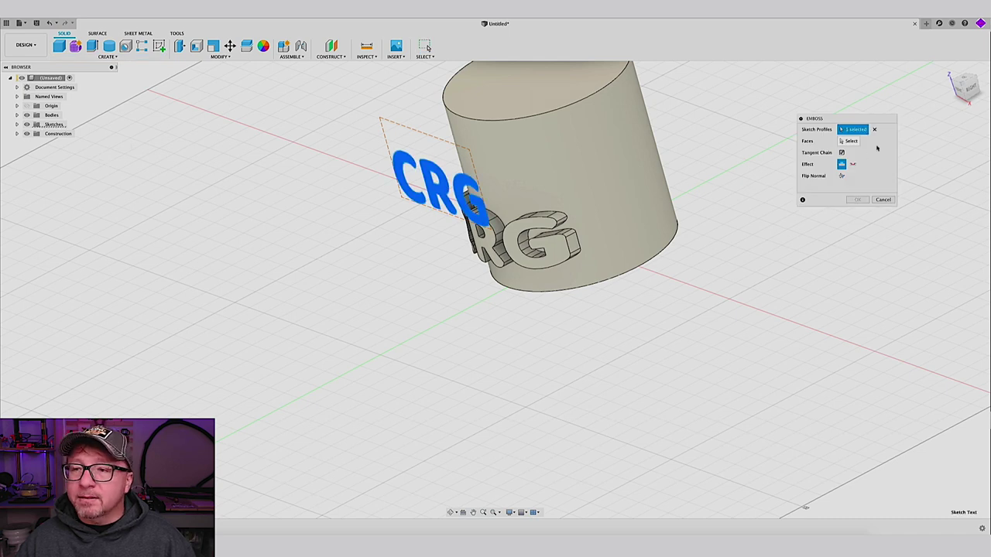
left_click(540, 186)
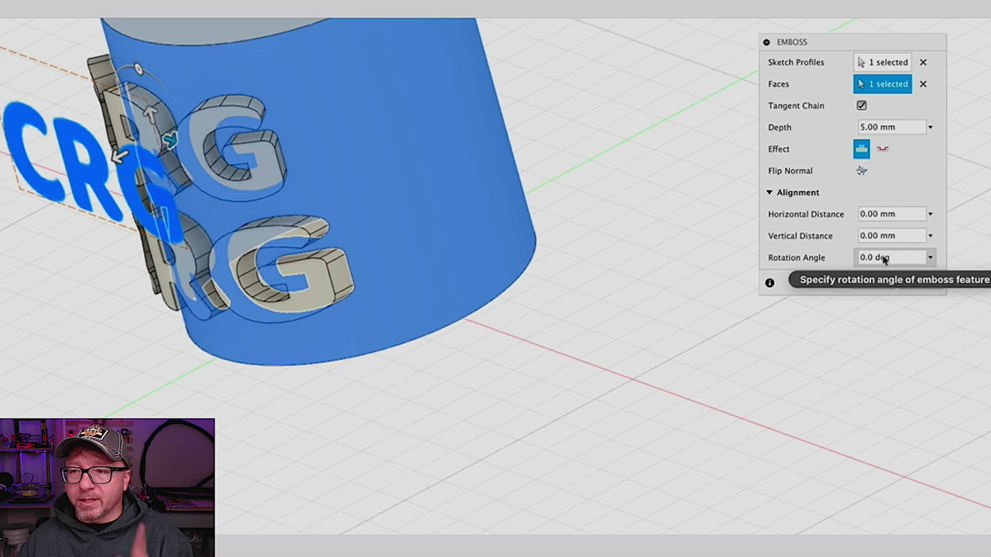
left_click(882, 154)
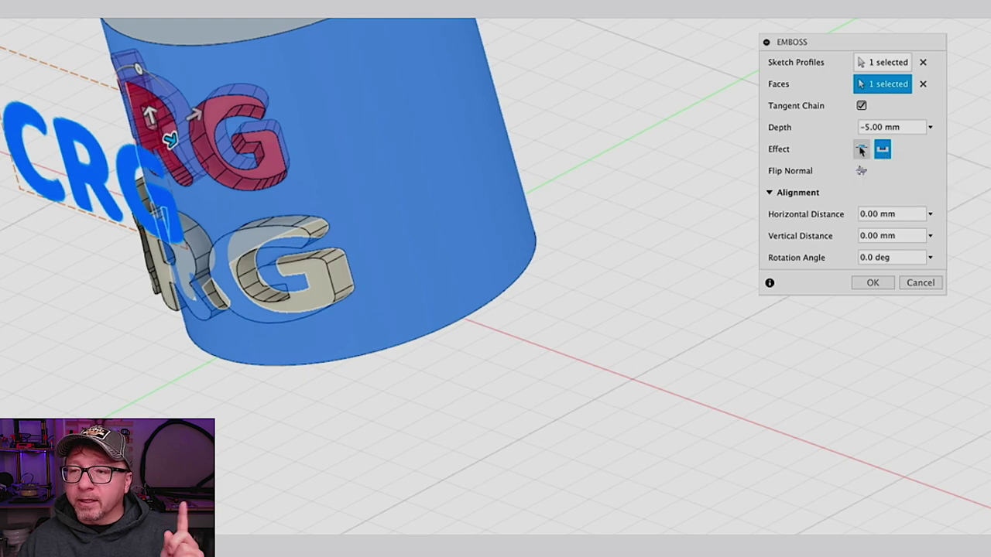
left_click(861, 151)
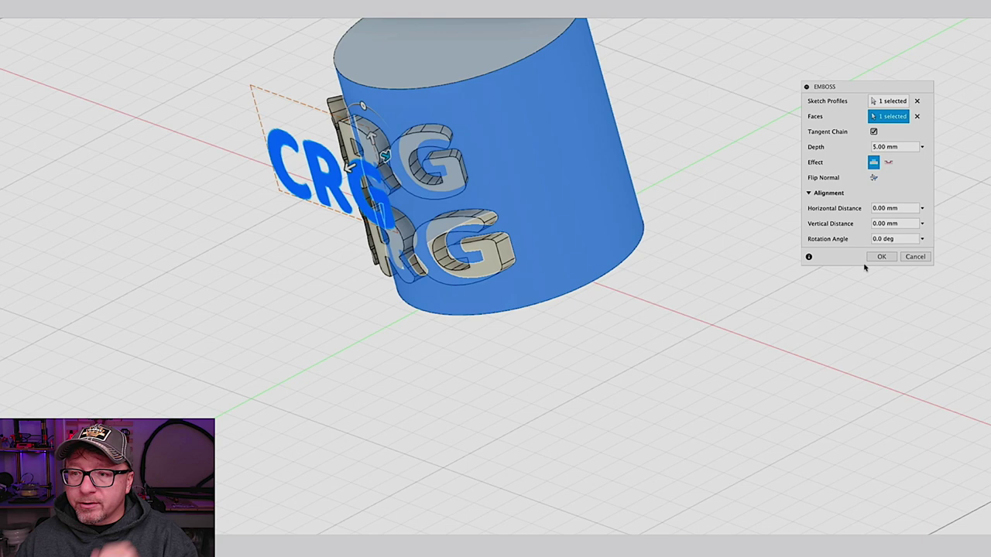
key("Return")
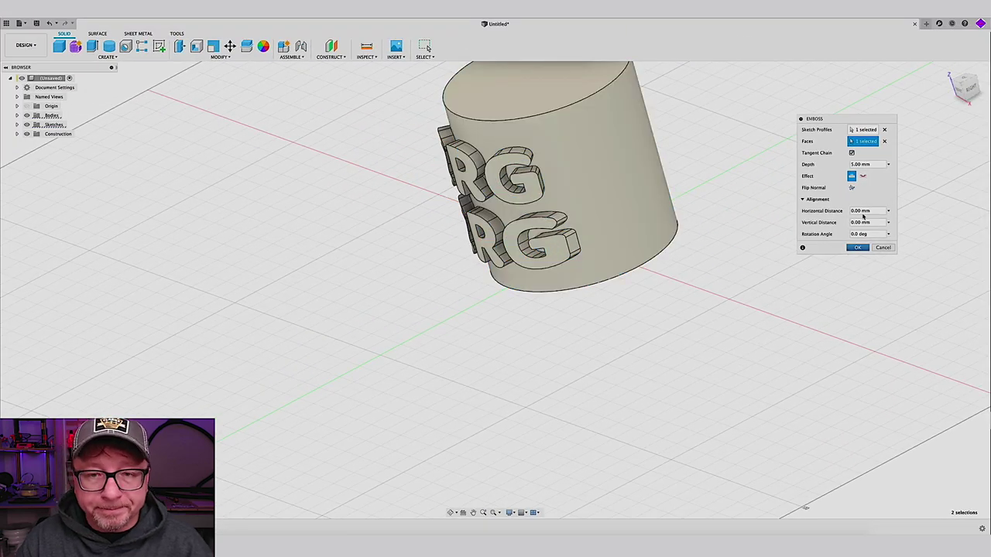
middle_click_drag(610, 290, 880, 137, "shift")
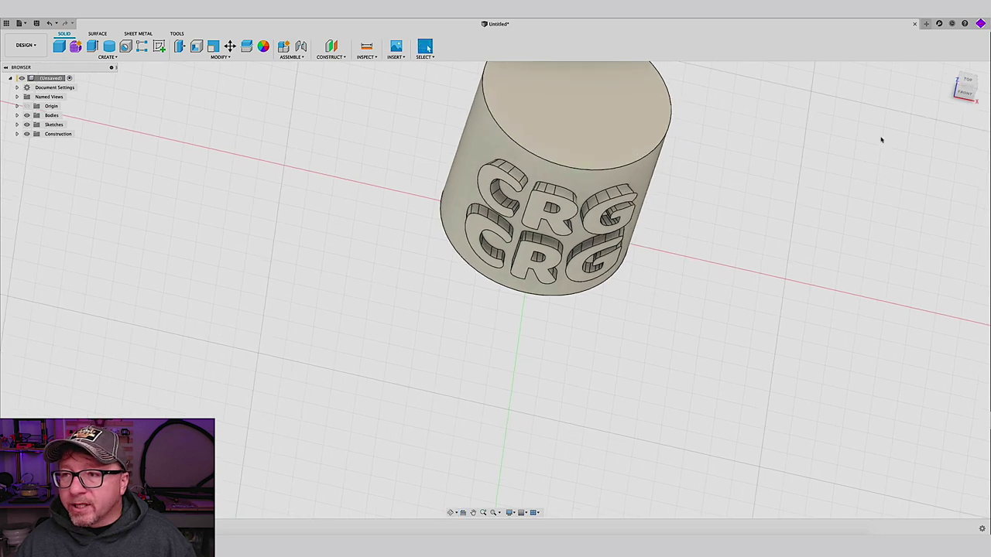
left_click(968, 80)
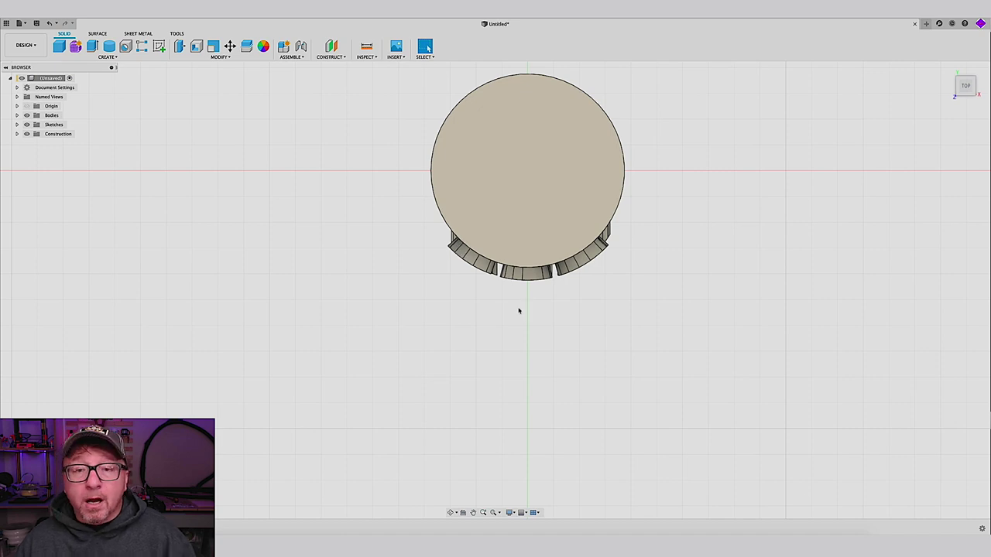
middle_click_drag(576, 325, 580, 202, "shift")
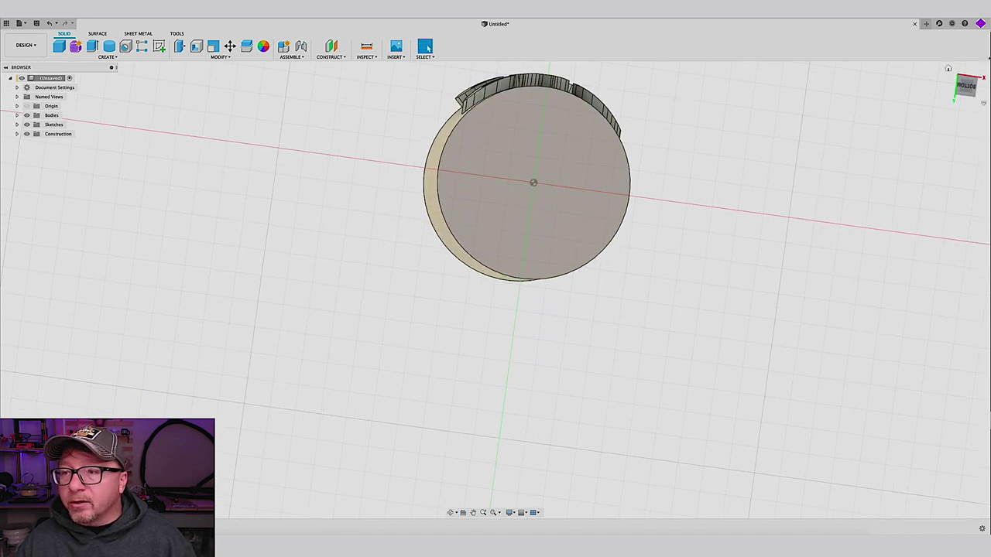
left_click(963, 90)
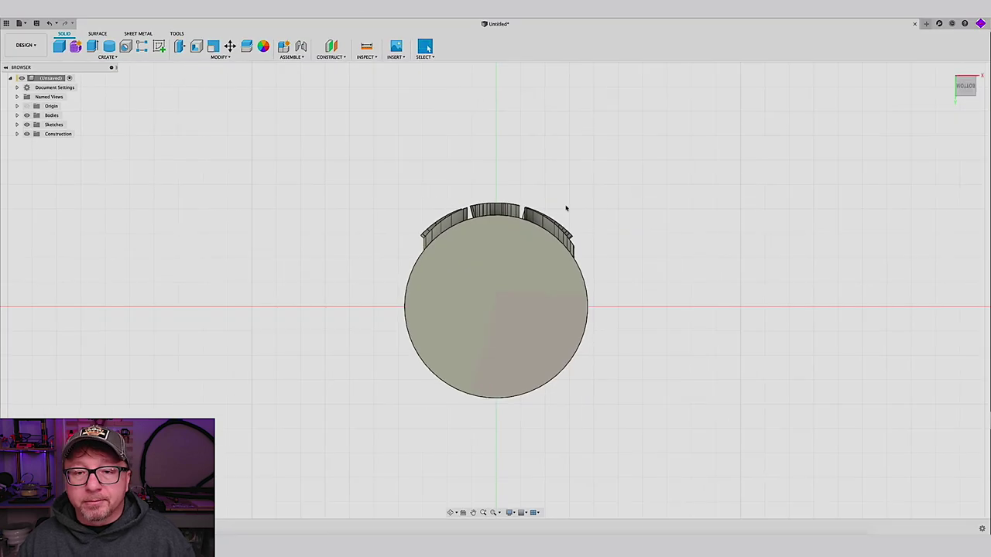
middle_click_drag(566, 208, 639, 245, "shift")
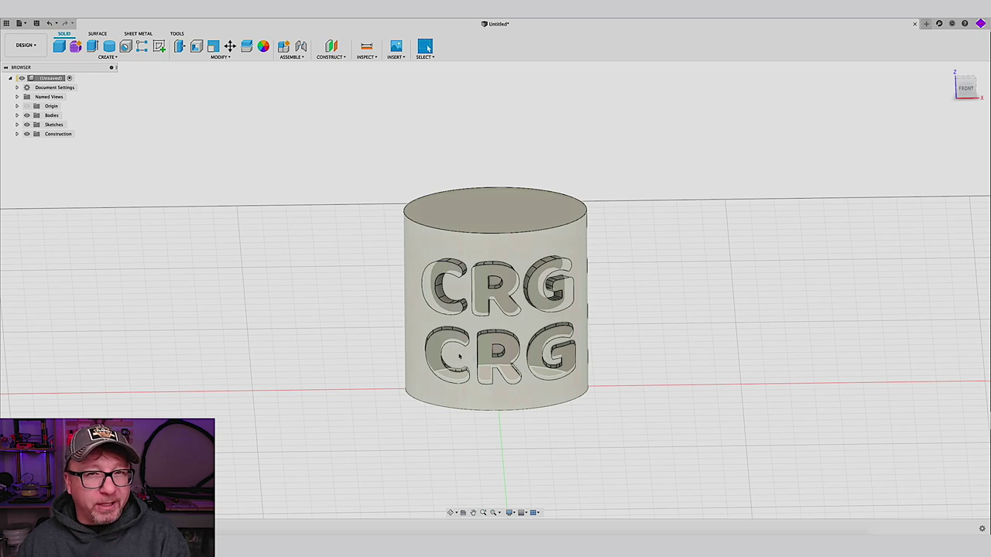
Hide the cylinder, edit Sketch2 and move its CRG text up 30 mm
left_click(27, 115)
left_click(17, 124)
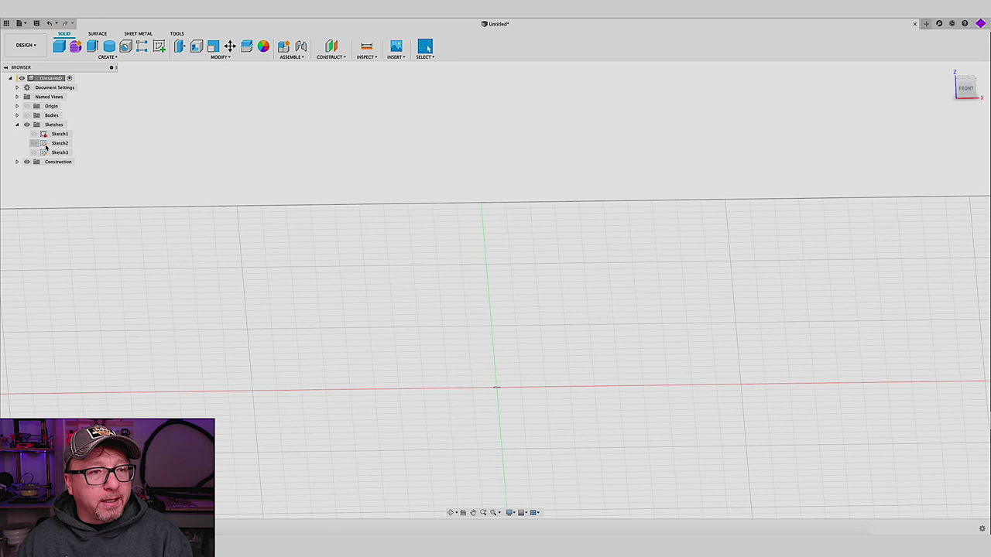
double_click(60, 143)
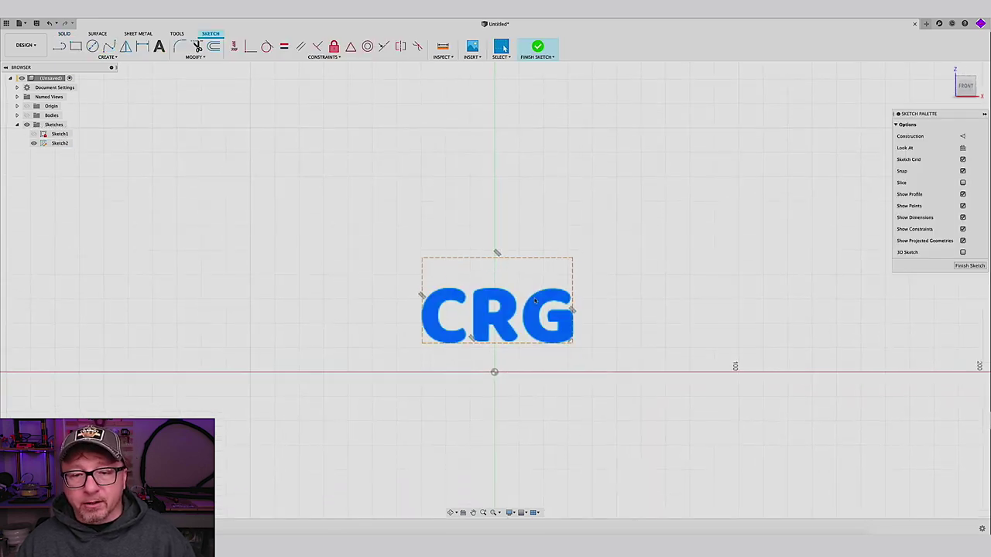
left_click(503, 320)
key("m")
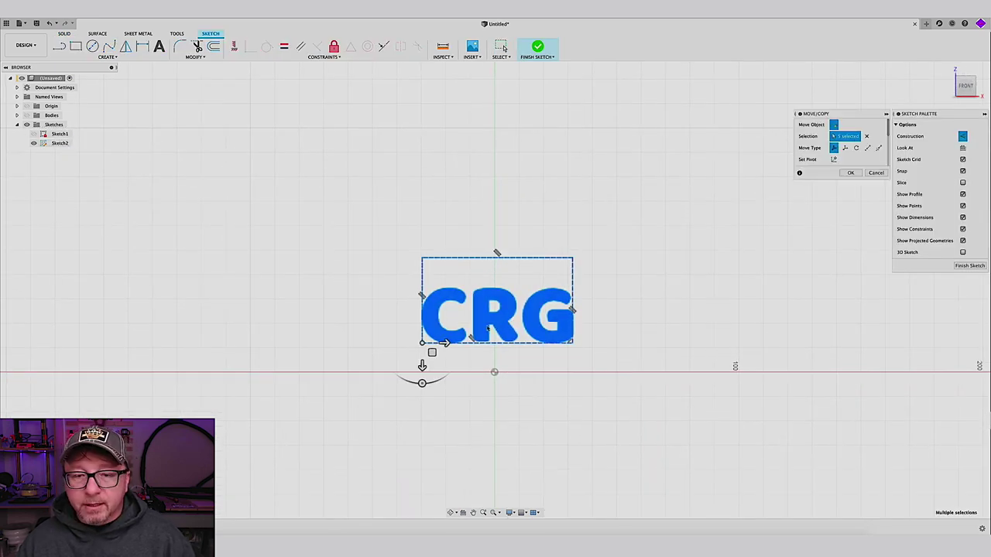
left_click_drag(421, 365, 421, 293)
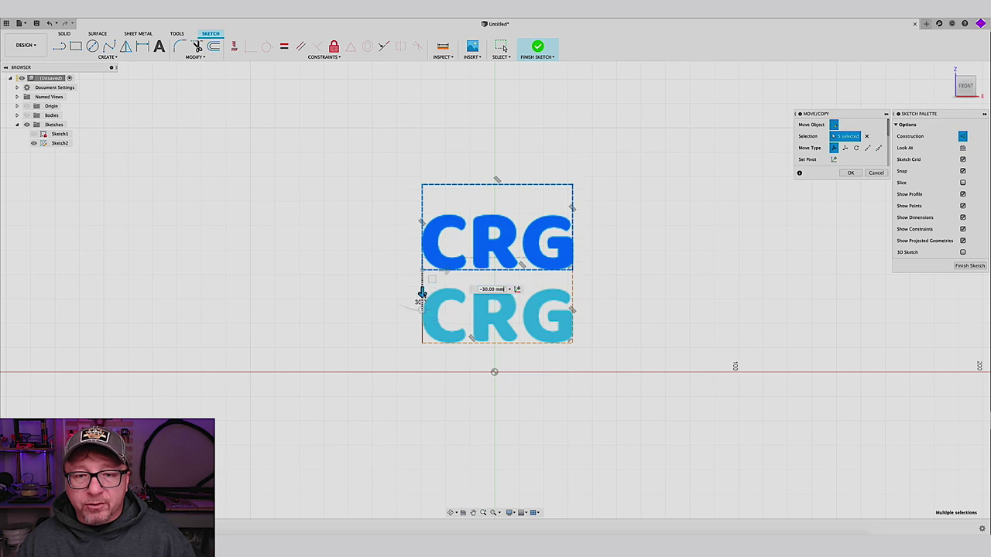
left_click(849, 173)
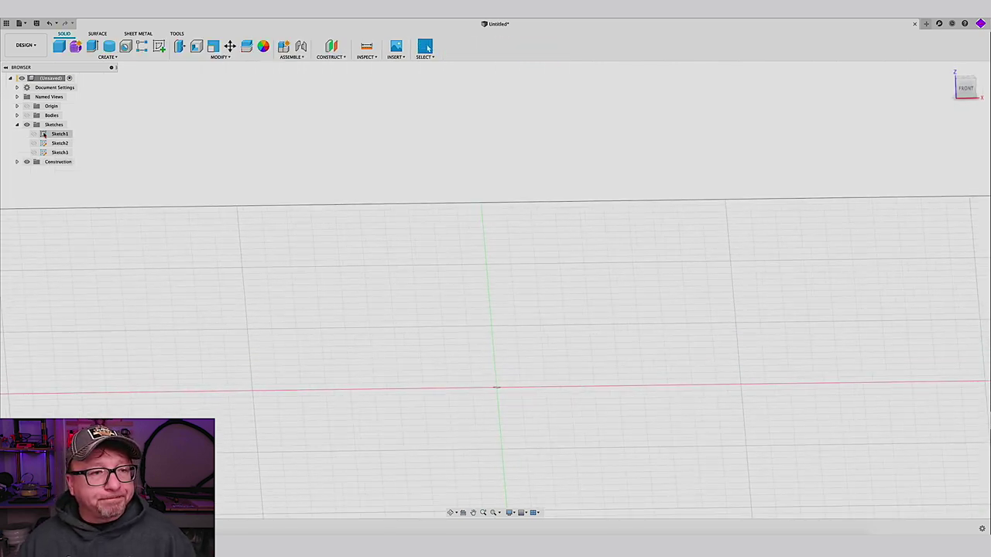
Show the cylinder, hide the single-line CRG sketch and show the two-line CRG sketch
left_click(34, 152)
left_click(26, 115)
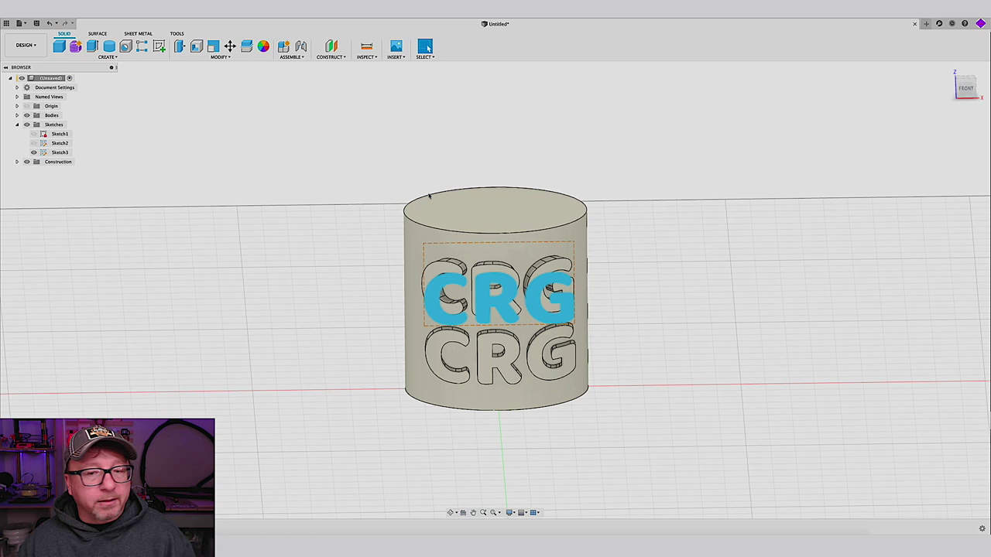
middle_click_drag(837, 273, 808, 281, "shift")
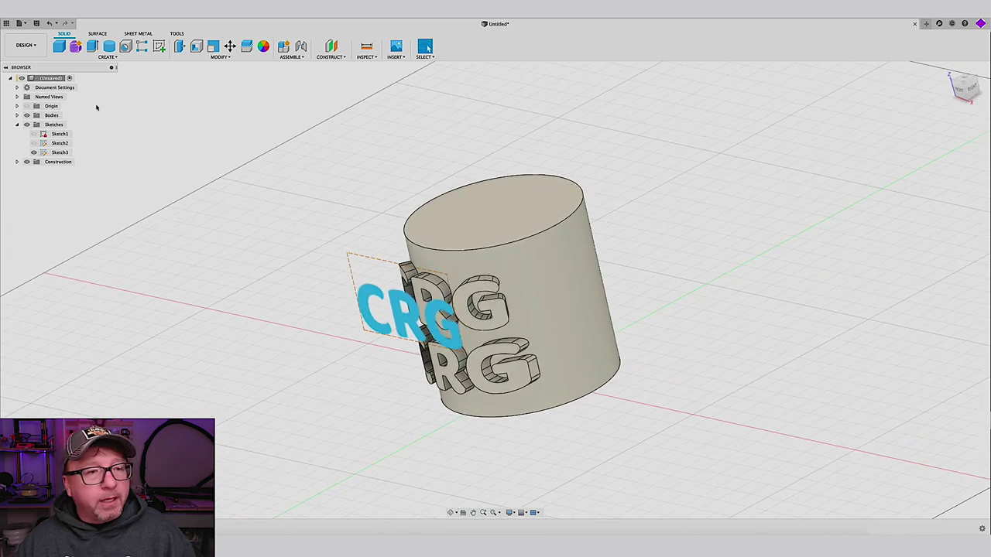
left_click(37, 153)
left_click(34, 153)
left_click(34, 143)
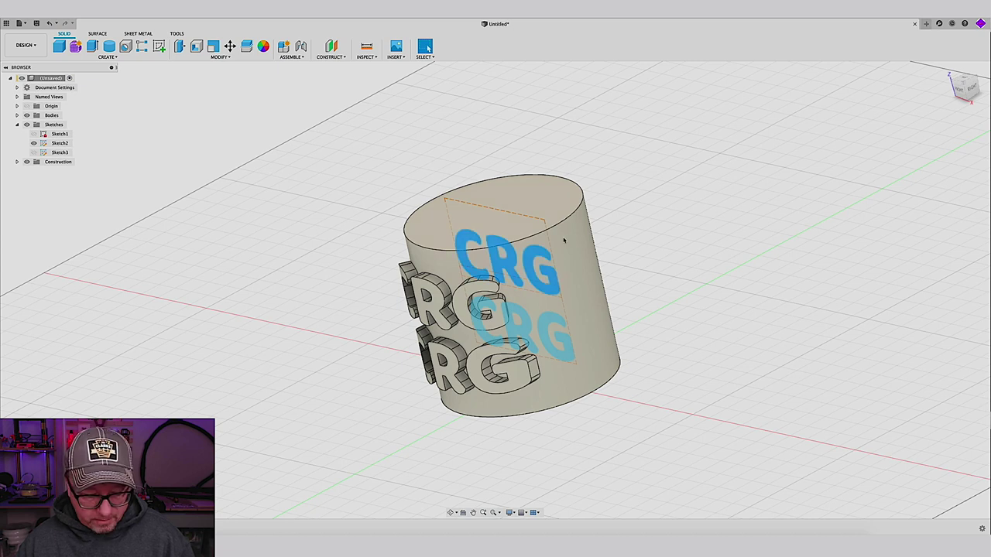
Emboss the two-line CRG text onto the cylinder's curved face with Flip Normal toggled
left_click(108, 56)
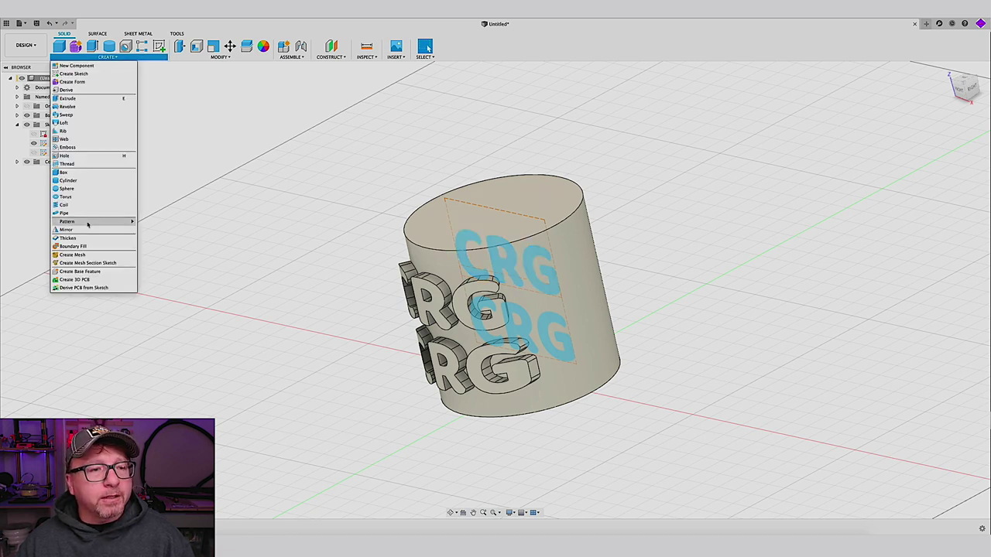
left_click(74, 147)
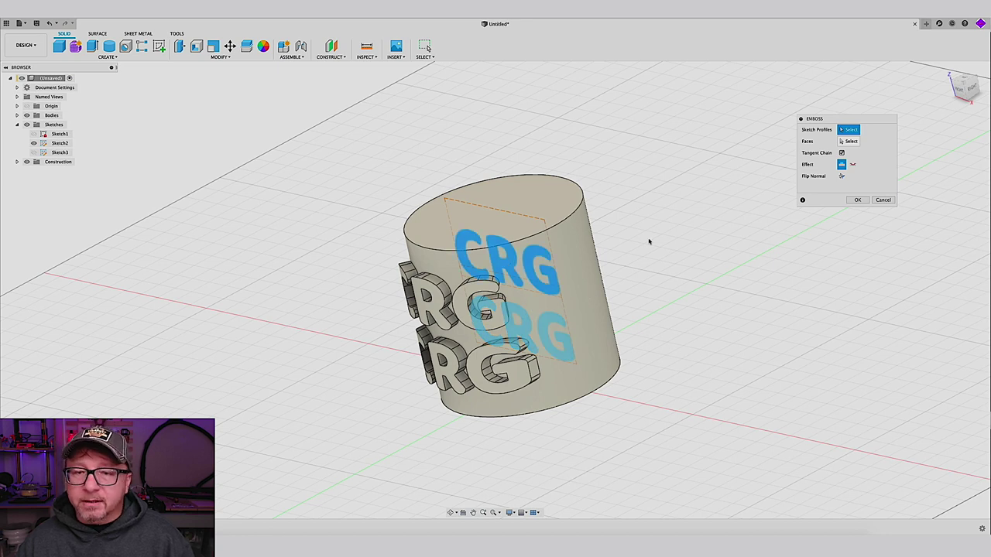
left_click(850, 141)
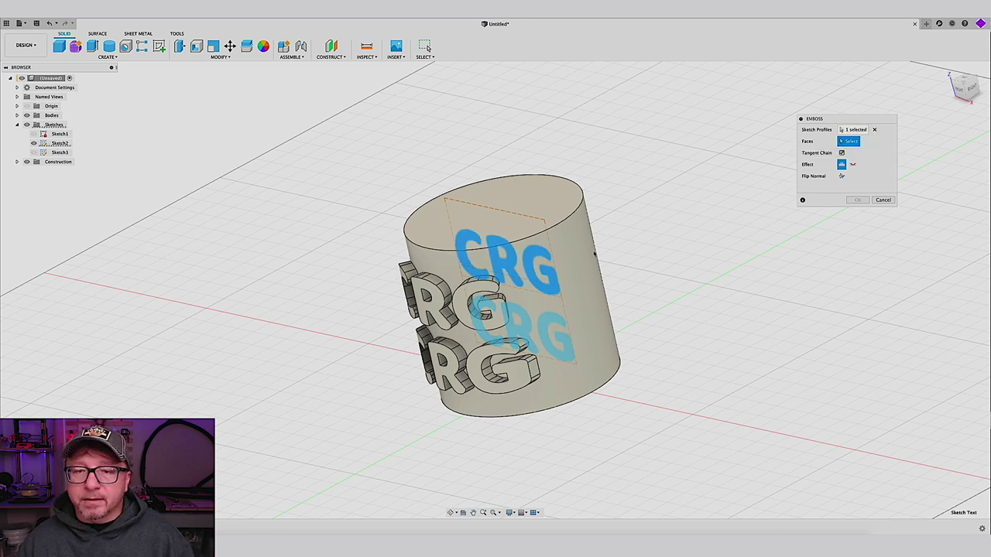
left_click(590, 255)
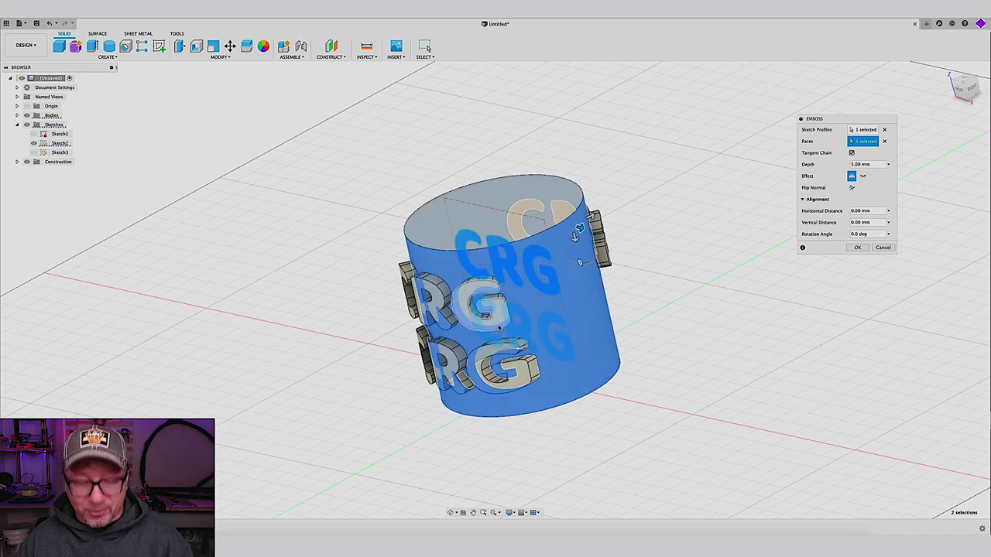
middle_click_drag(501, 327, 469, 342, "shift")
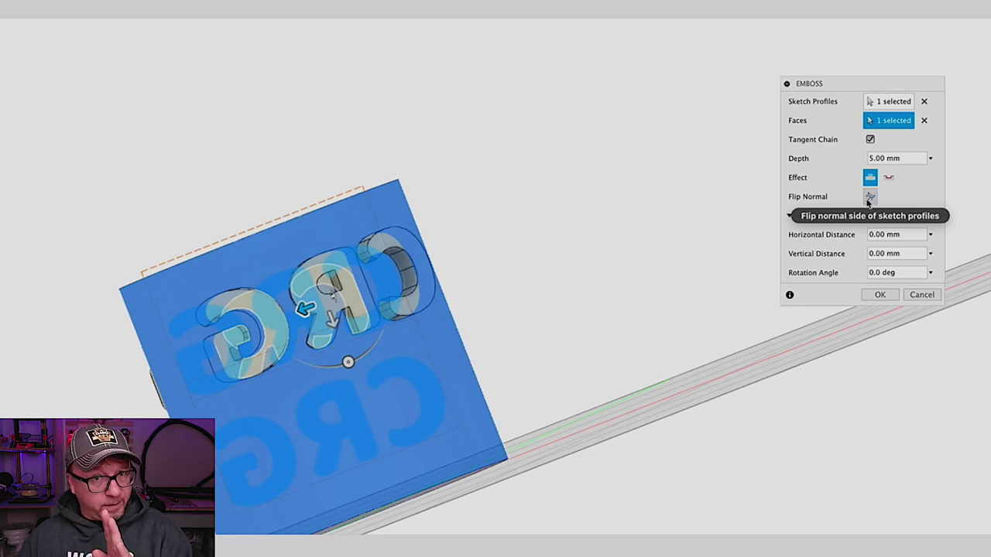
left_click(869, 199)
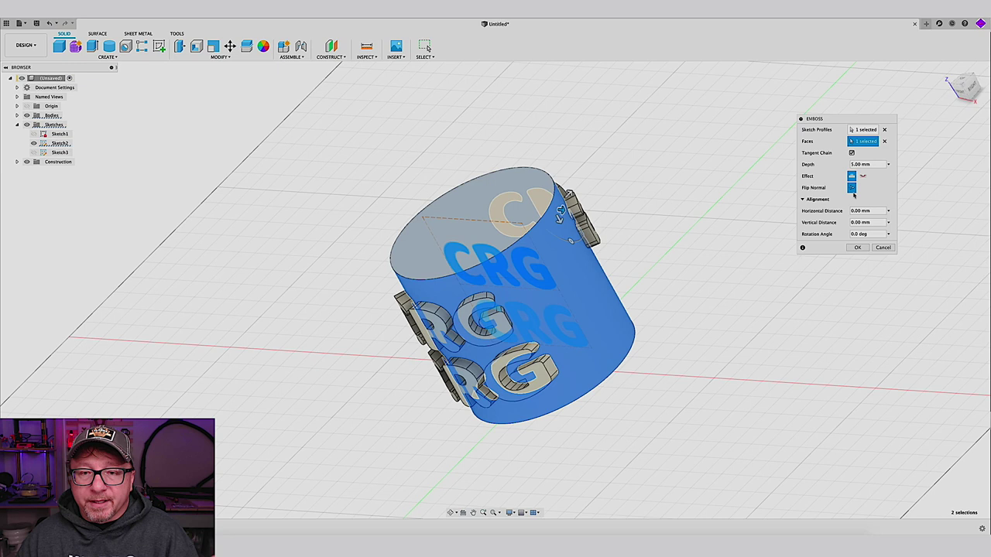
Confirm the flipped CRG emboss, then hide Body1, Sketch2 and Sketch3 and start a new sketch
left_click(858, 246)
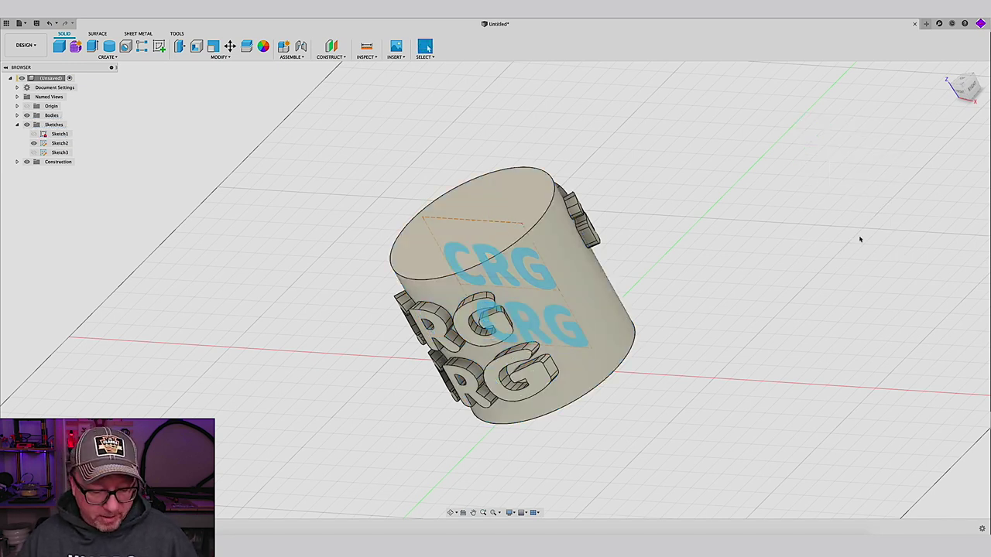
middle_click_drag(642, 313, 663, 298, "shift")
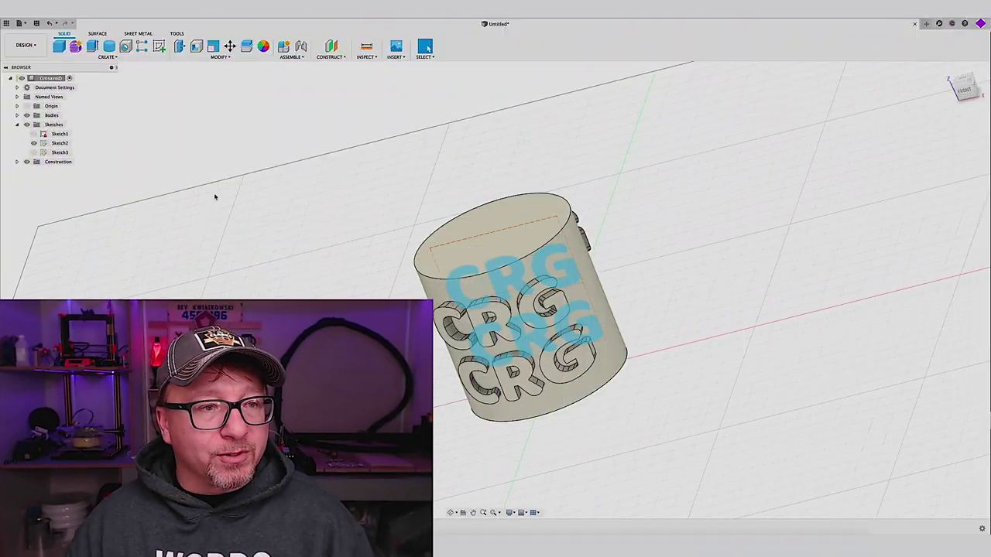
left_click(17, 115)
left_click(34, 125)
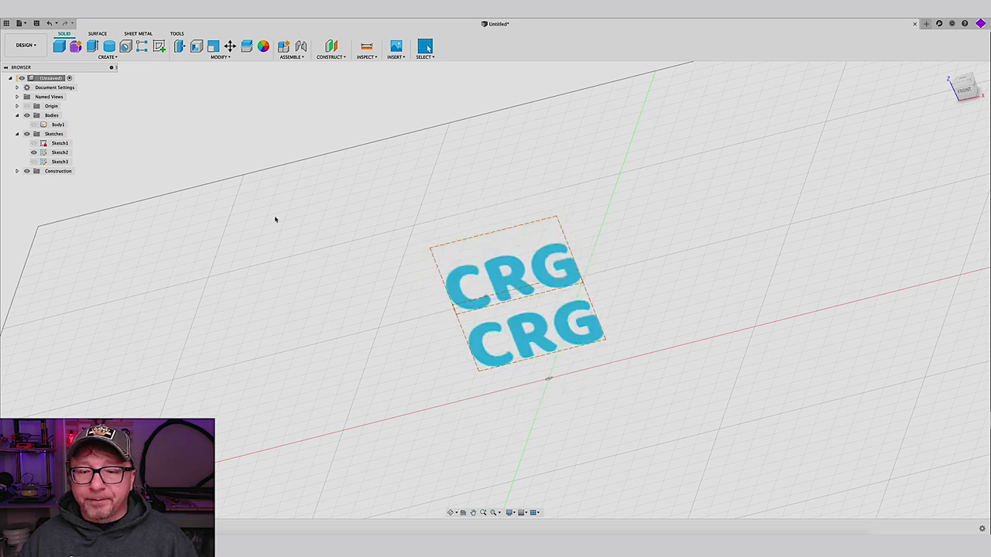
left_click(34, 153)
left_click(34, 162)
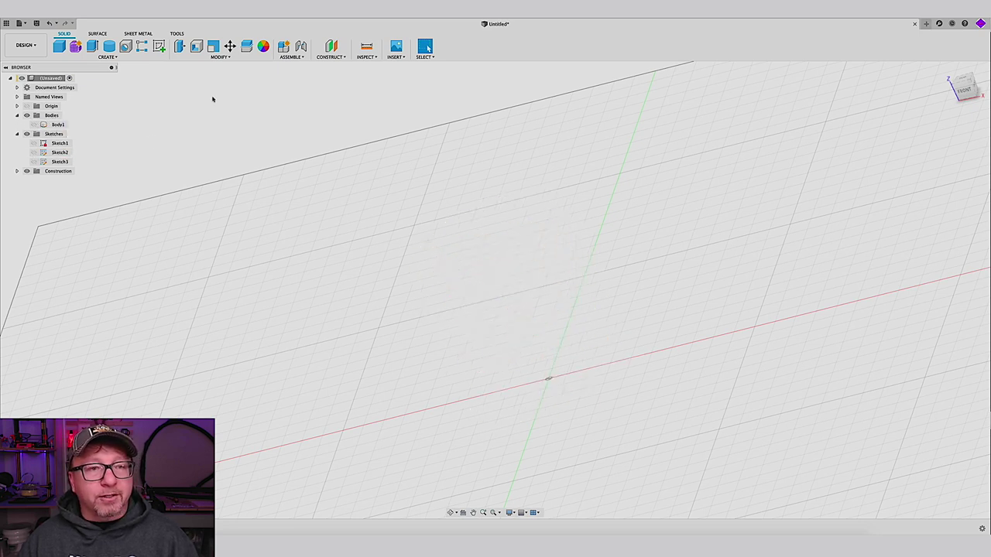
left_click(158, 49)
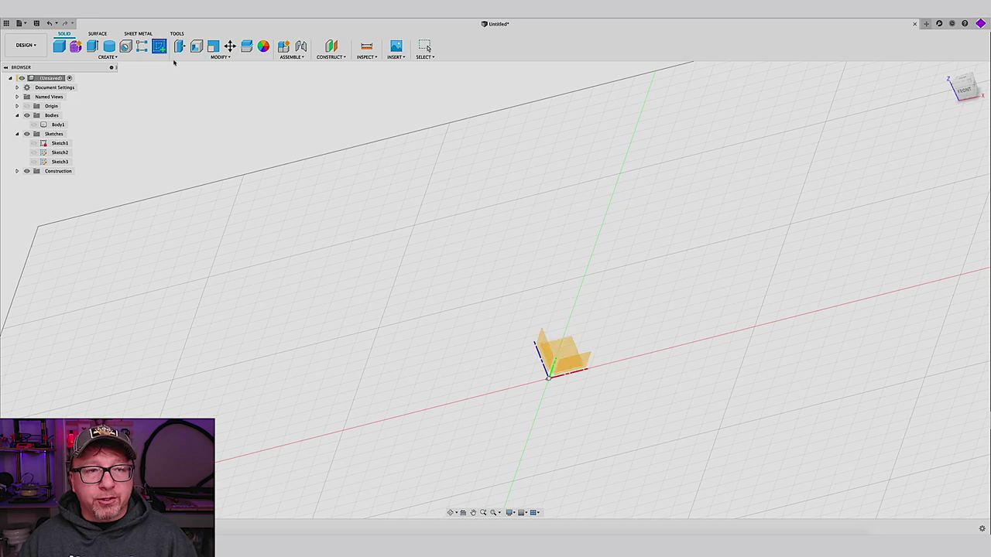
On the ground plane, draw a closed fit-point spline in a kidney outline
left_click(586, 361)
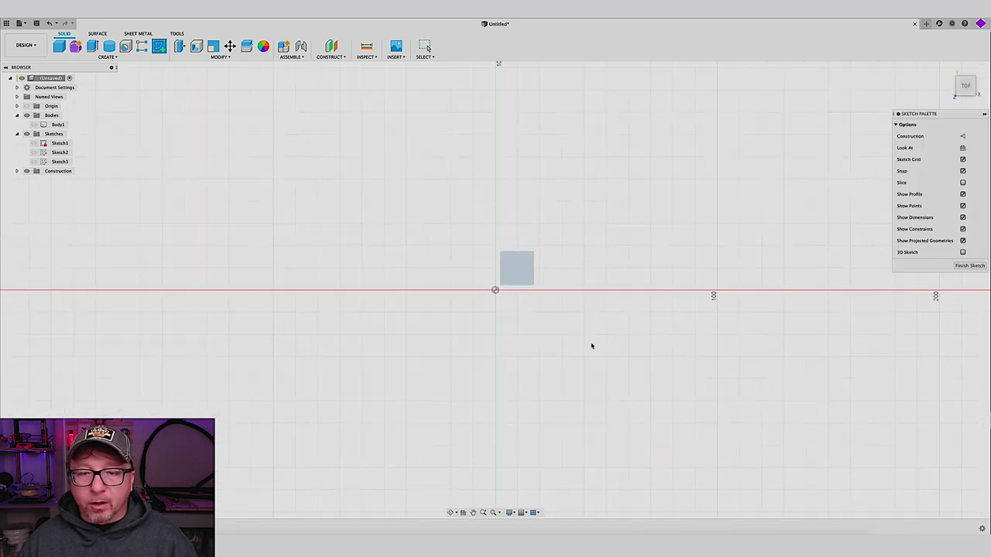
left_click(109, 47)
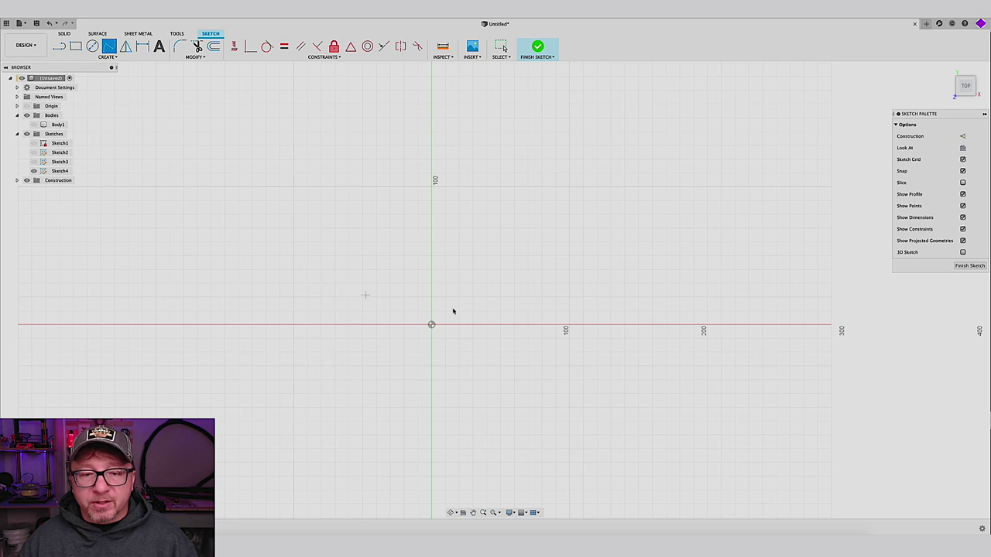
left_click(348, 215)
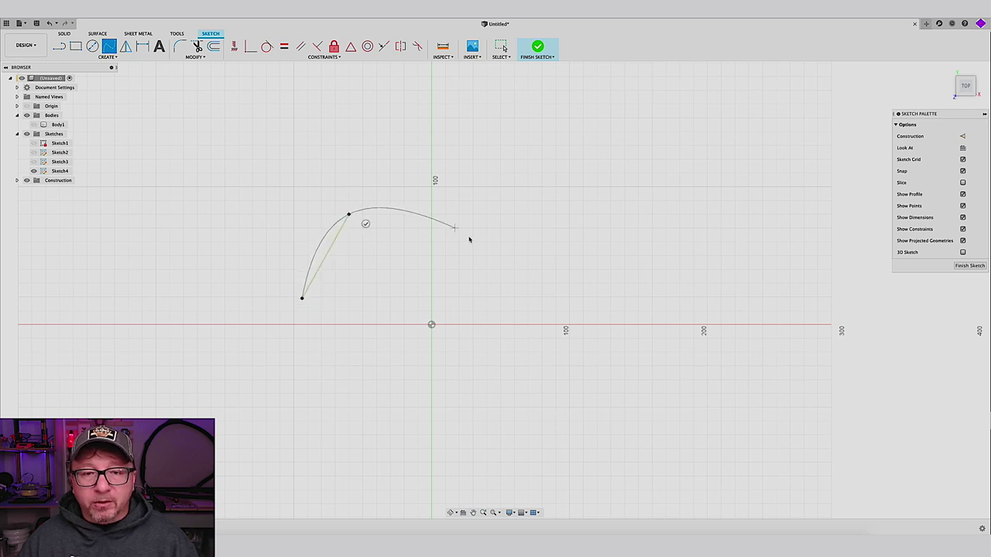
left_click(469, 238)
left_click(555, 228)
left_click(625, 270)
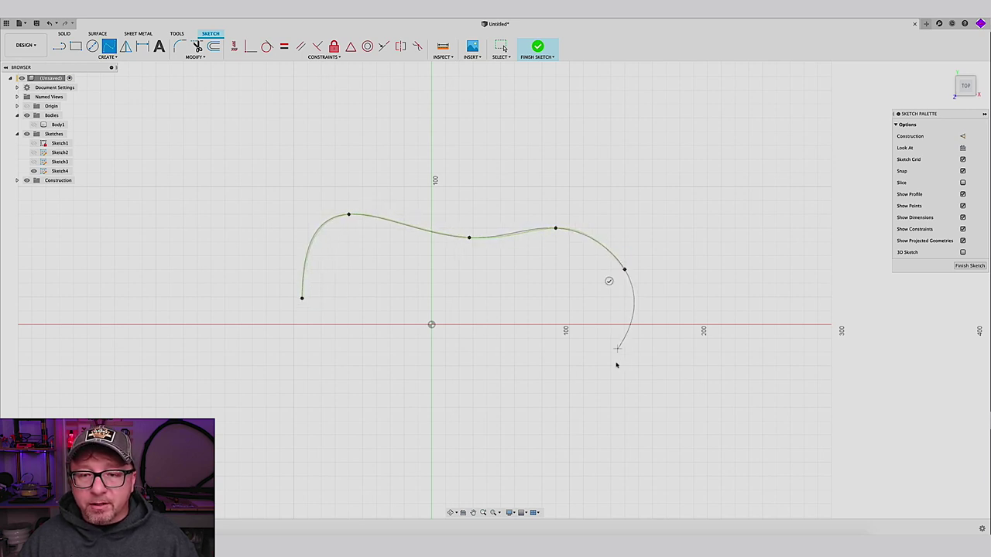
left_click(607, 373)
left_click(526, 358)
left_click(496, 304)
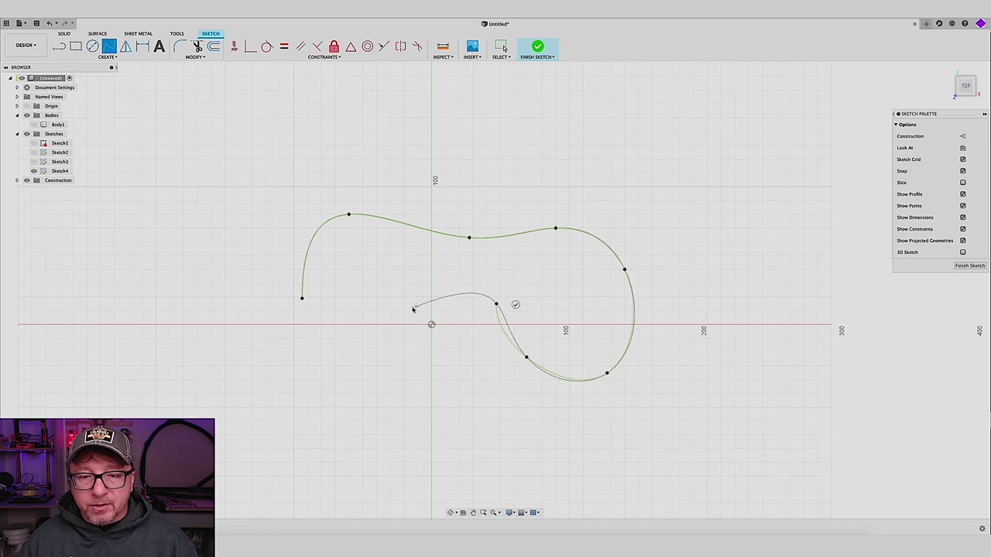
left_click(408, 307)
left_click(397, 385)
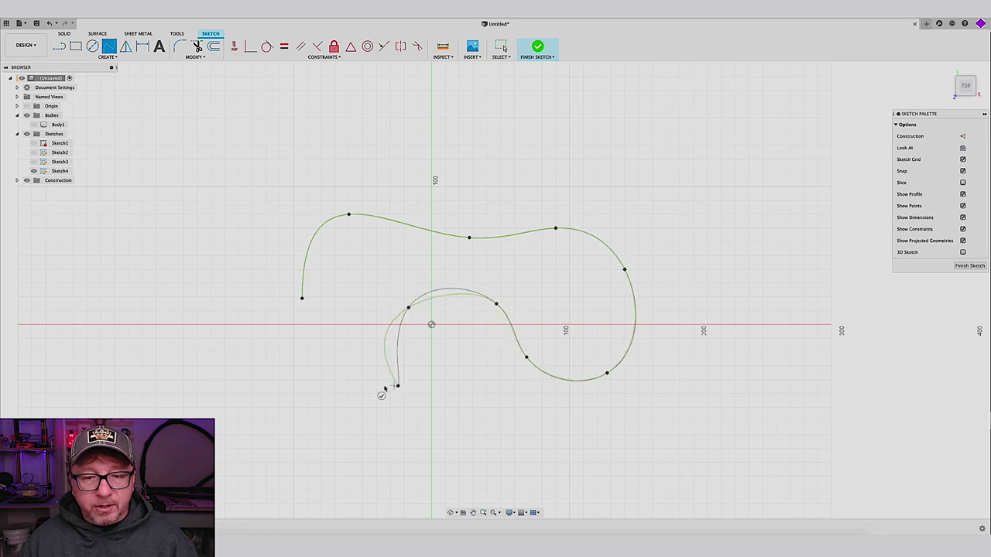
left_click(306, 372)
left_click(302, 298)
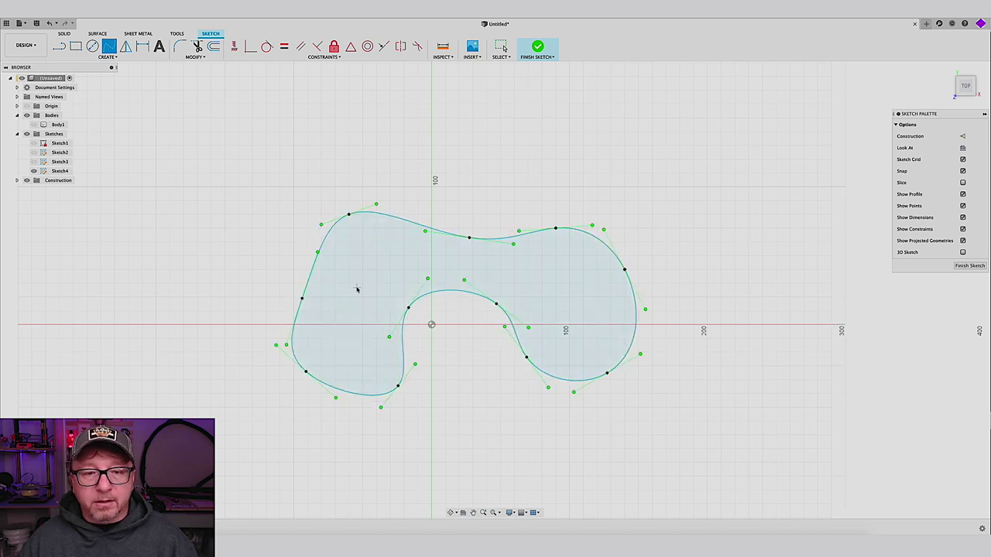
Drag the left and lower-left fit points to smooth the lobes, then finish the sketch
left_click_drag(301, 298, 273, 270)
mouse_move(398, 386)
left_mouse_down()
mouse_move(349, 348)
mouse_move(380, 359)
left_mouse_up()
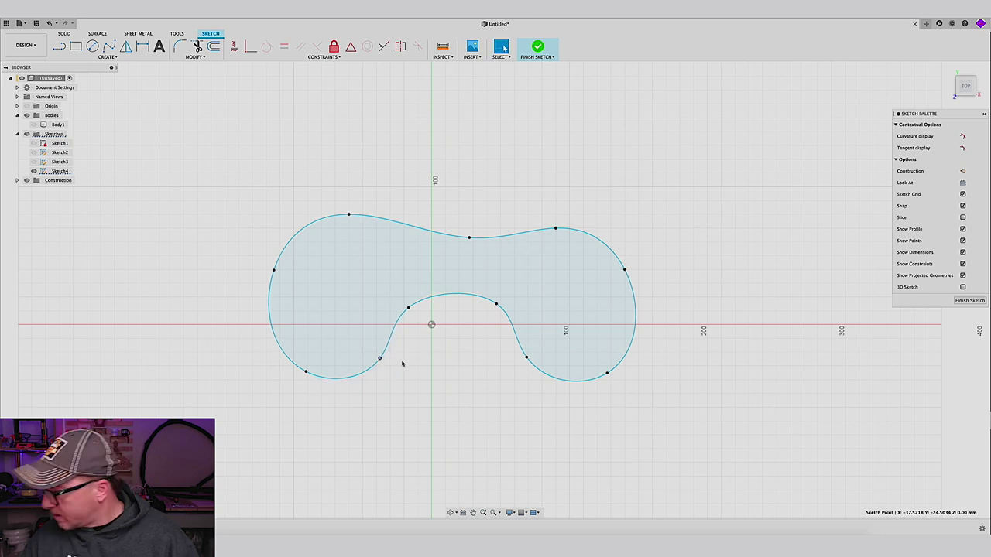
left_click(970, 301)
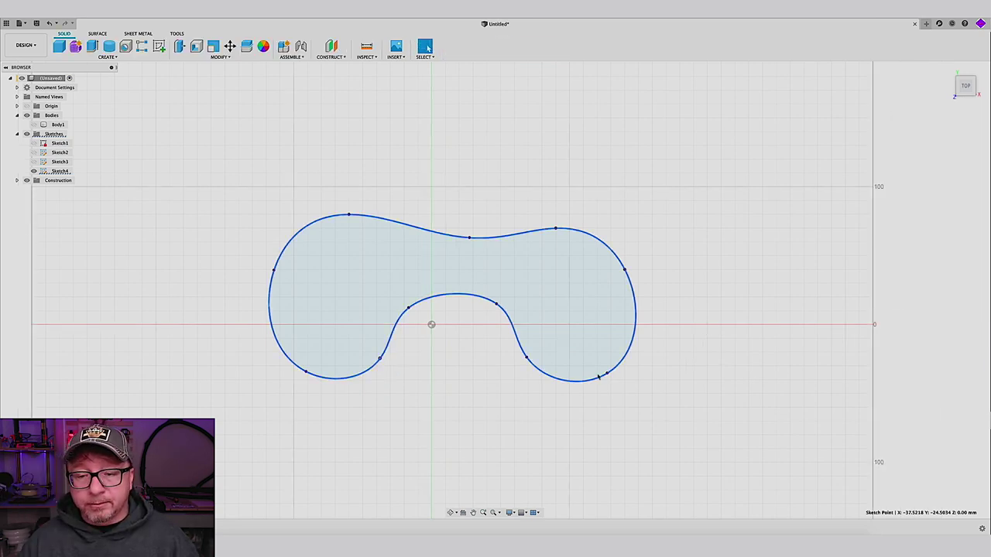
mouse_move(407, 400)
middle_mouse_down("shift")
mouse_move(407, 350)
mouse_move(404, 359)
middle_mouse_up("shift")
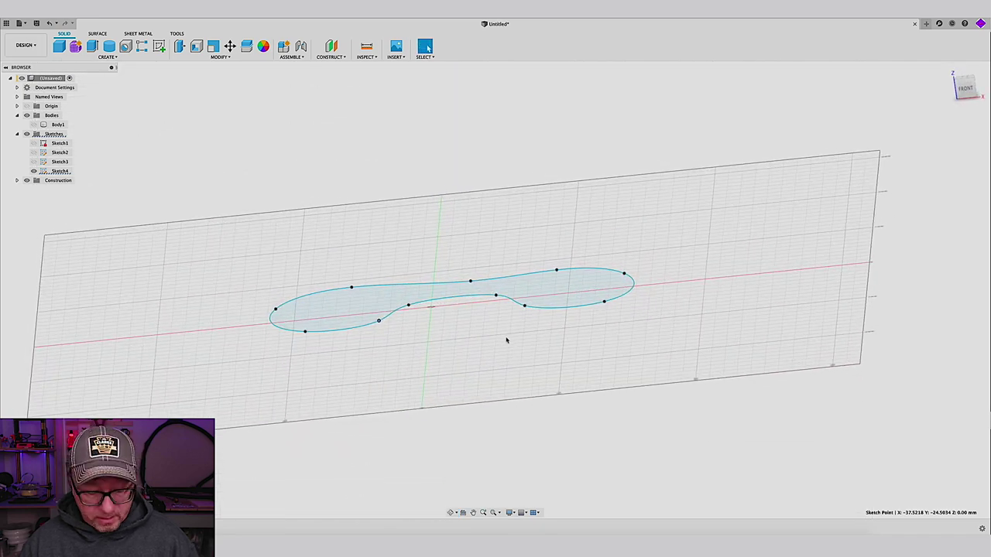
Extrude the kidney-shaped profile 75 mm into a new body and show the CRG text sketch (Sketch3)
key("e")
left_click(354, 308)
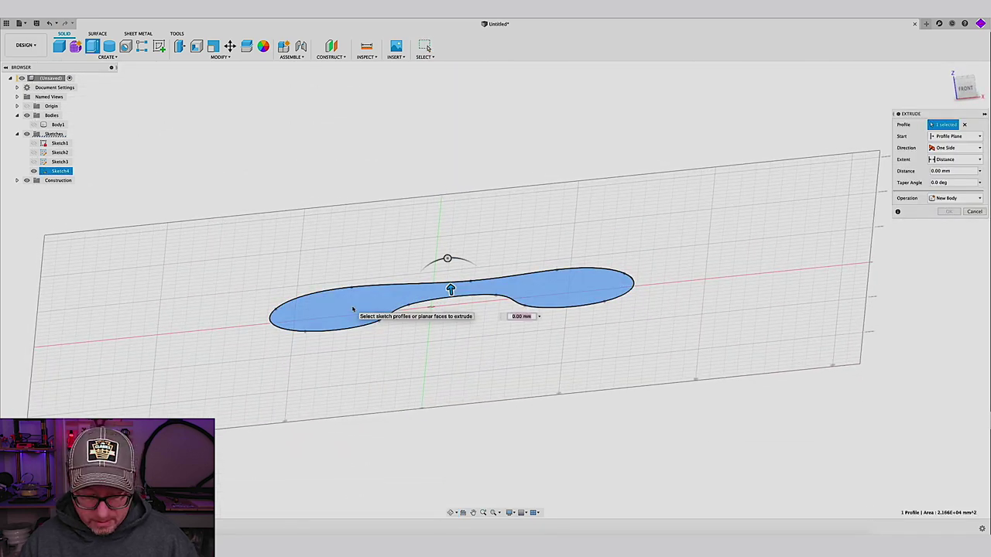
key("Return")
key("Return")
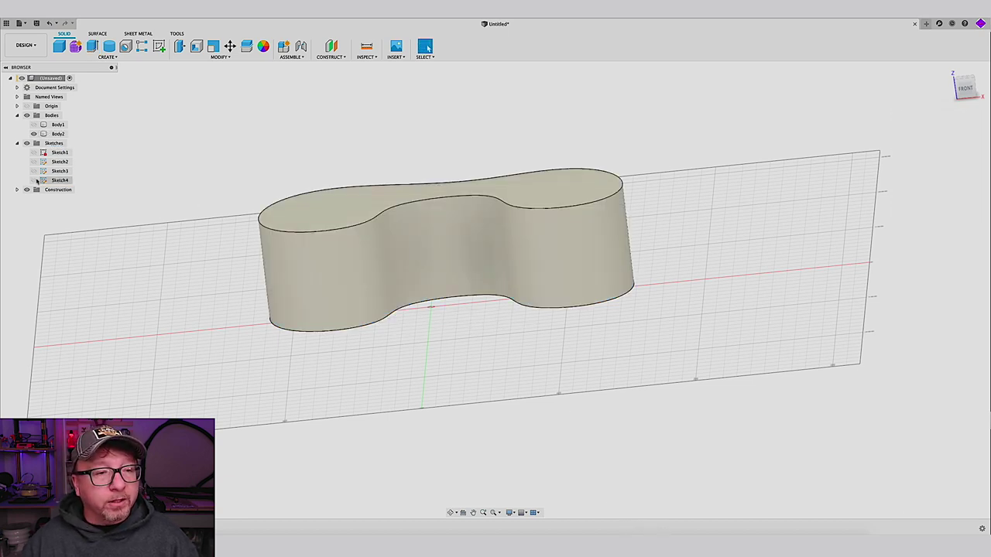
left_click(33, 171)
mouse_move(439, 376)
middle_mouse_down("shift")
mouse_move(442, 361)
mouse_move(372, 392)
mouse_move(467, 376)
mouse_move(444, 378)
mouse_move(464, 364)
middle_mouse_up("shift")
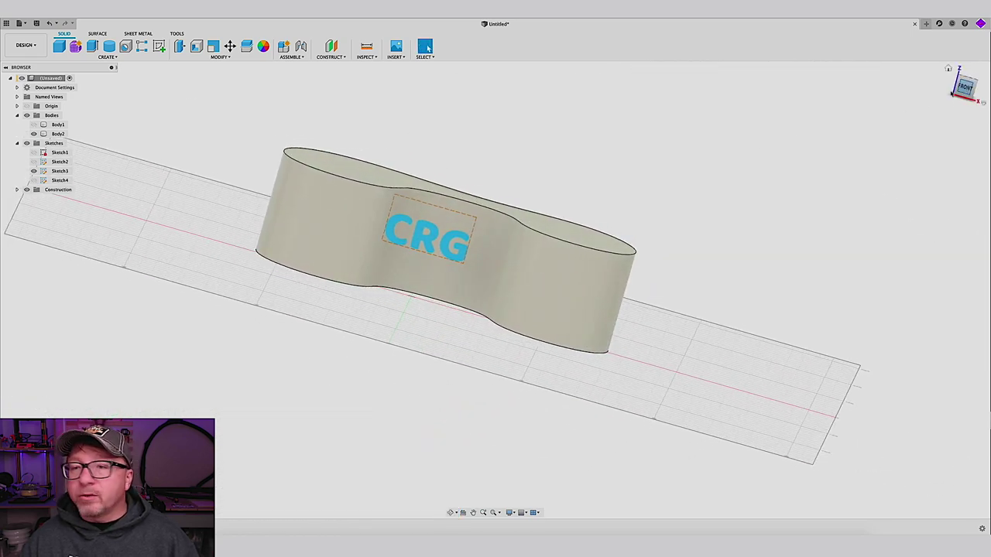
Edit the CRG text sketch and place a copy of the CRG text just below the original
left_click(963, 87)
left_click(67, 172)
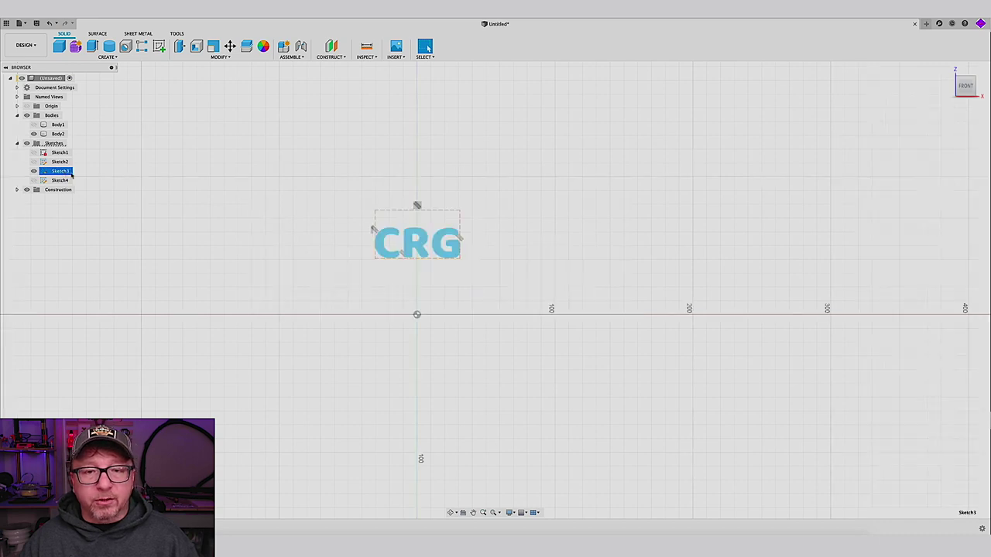
double_click(71, 177)
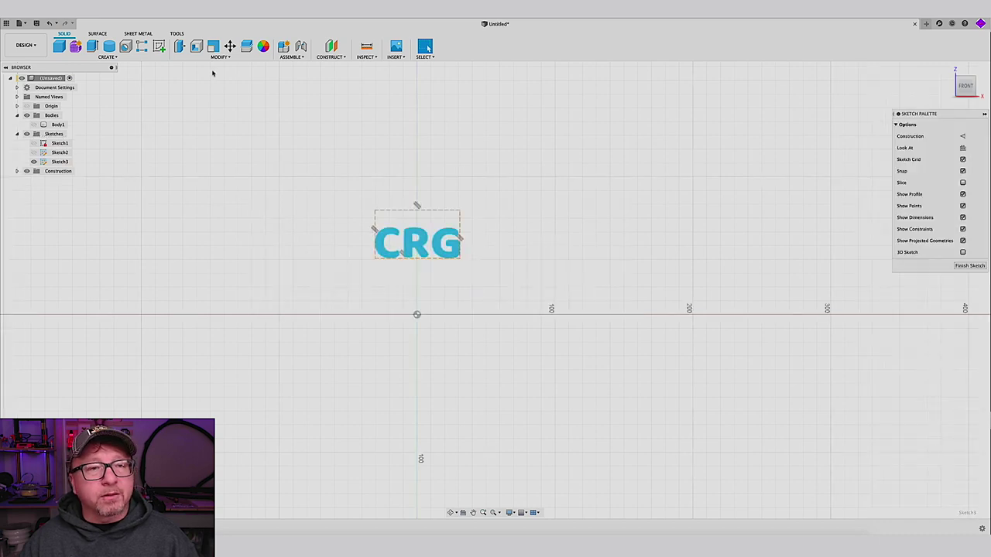
left_click(379, 246)
key("m")
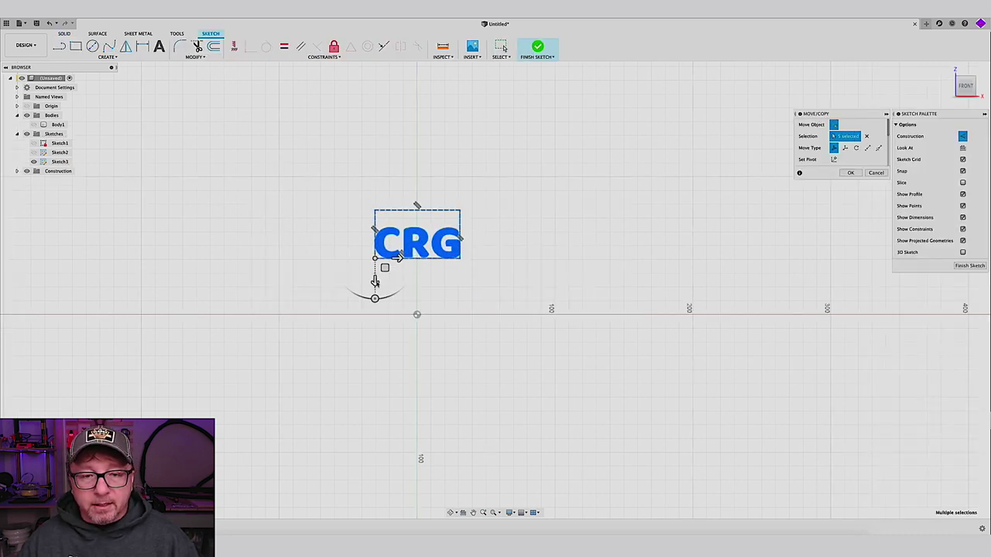
left_click_drag(374, 281, 376, 325)
key("Return")
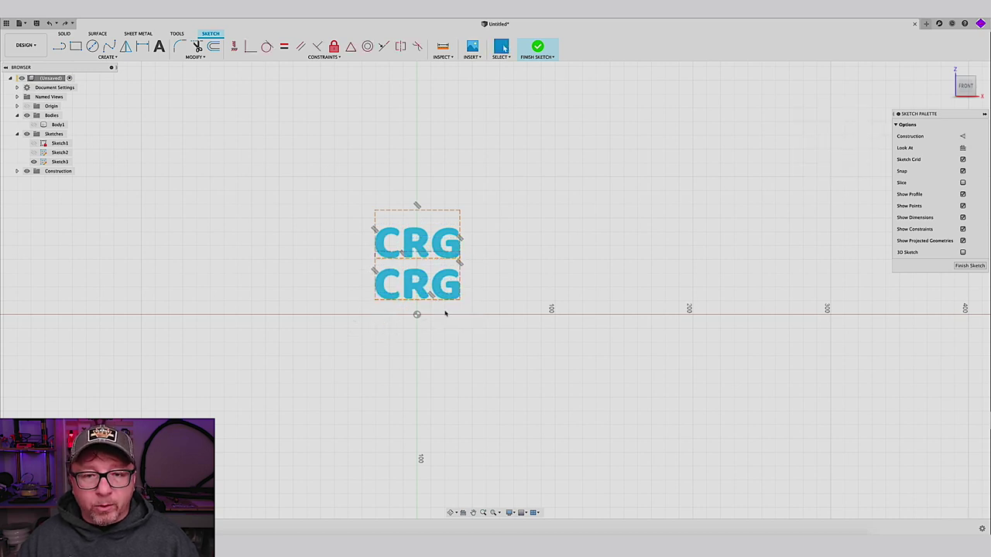
Set the lower CRG text's height to 60 mm
double_click(430, 285)
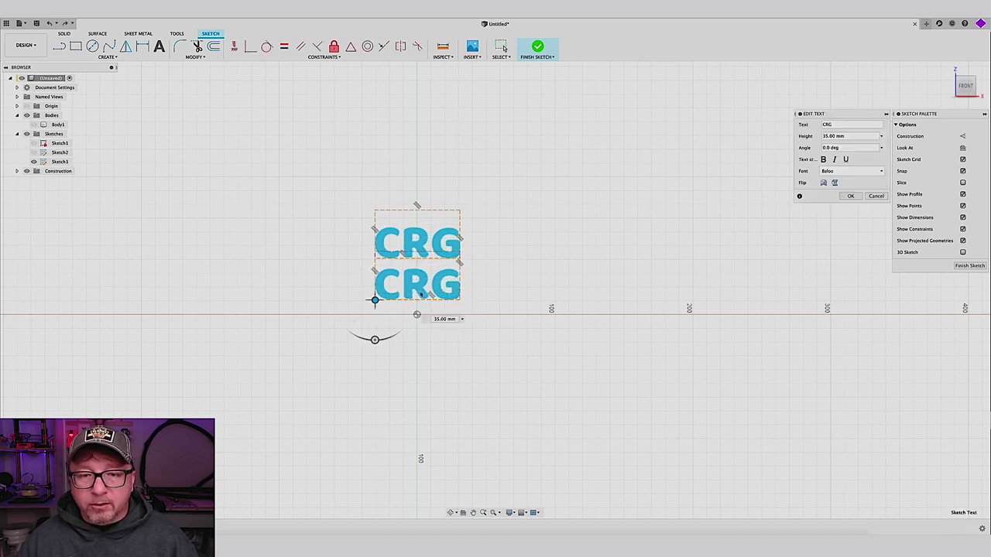
left_click(858, 136)
double_click(849, 136)
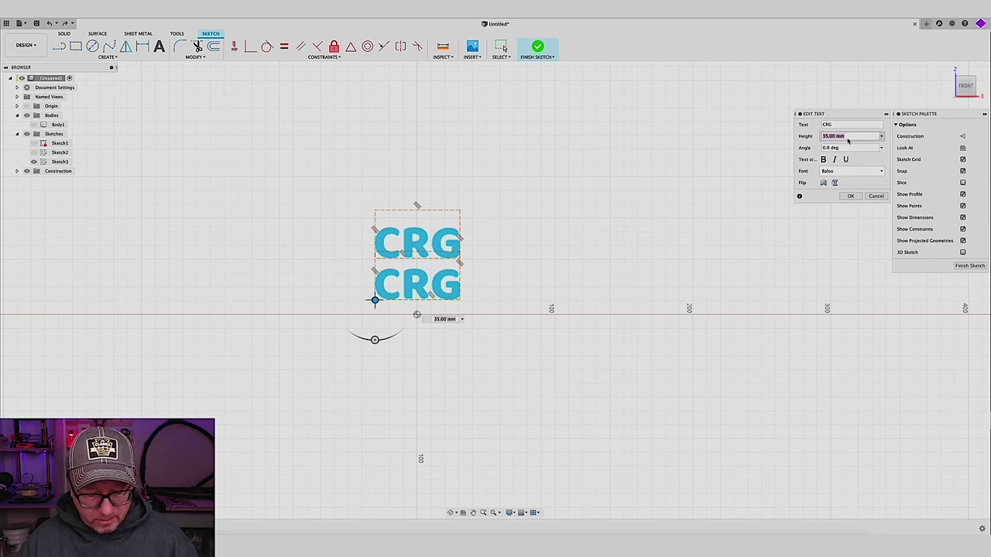
type("60")
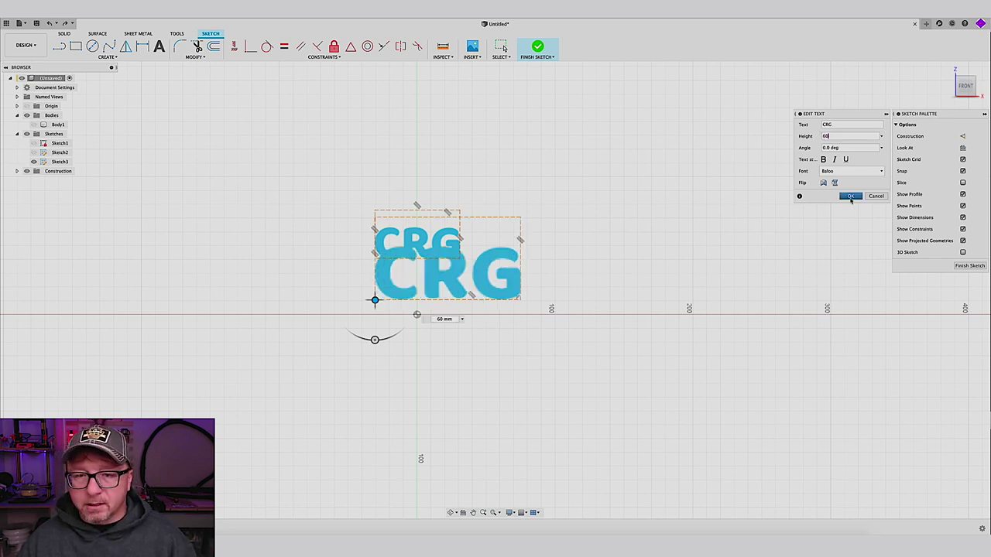
left_click(851, 196)
Align both CRG lines over the body's front and finish the sketch
mouse_move(422, 236)
left_mouse_down()
mouse_move(421, 222)
mouse_move(433, 223)
left_mouse_up()
left_click_drag(459, 270, 433, 273)
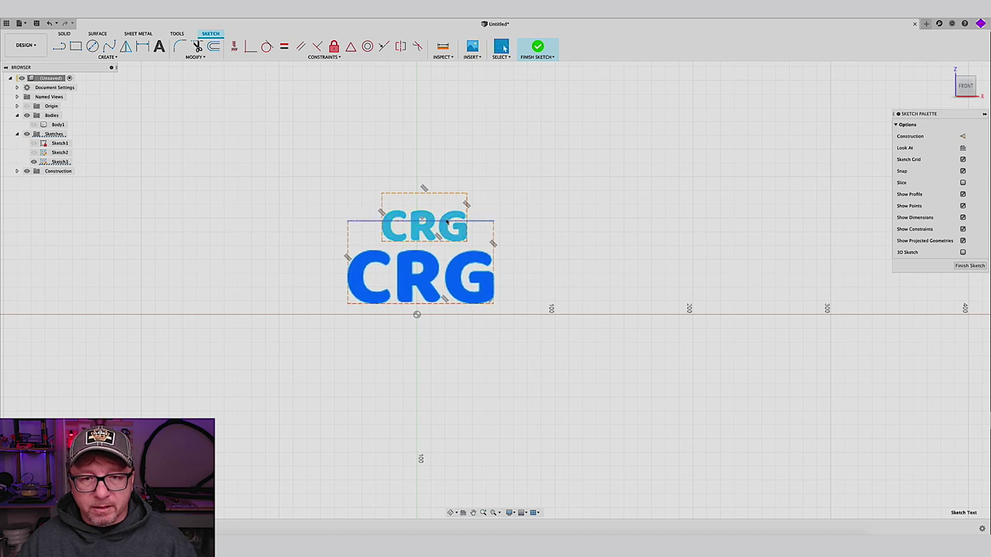
left_click_drag(447, 222, 445, 220)
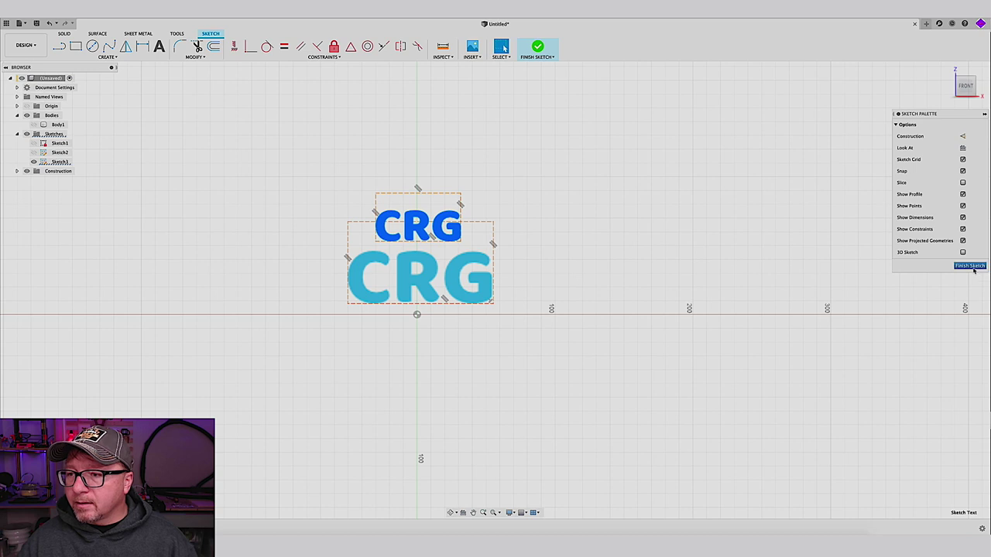
left_click(970, 265)
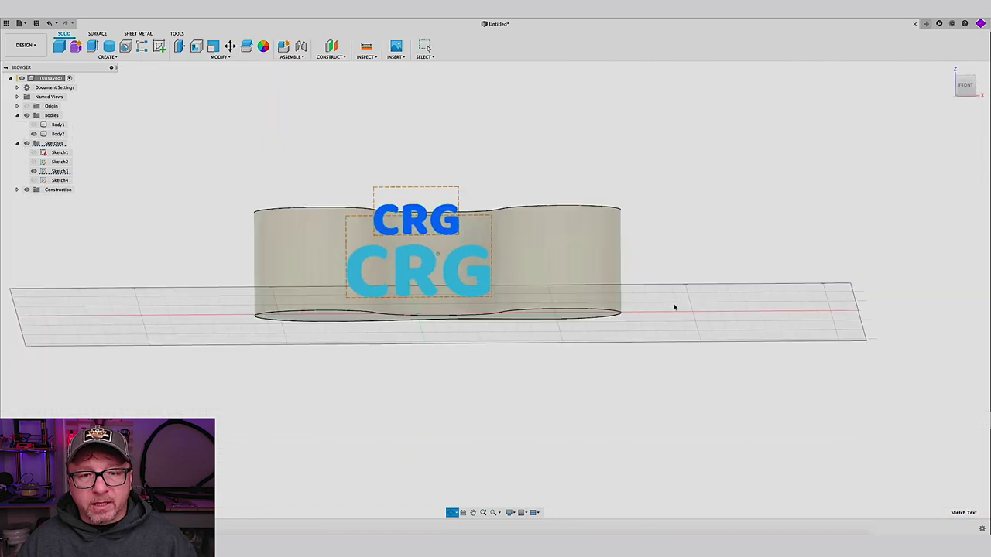
left_click(966, 86)
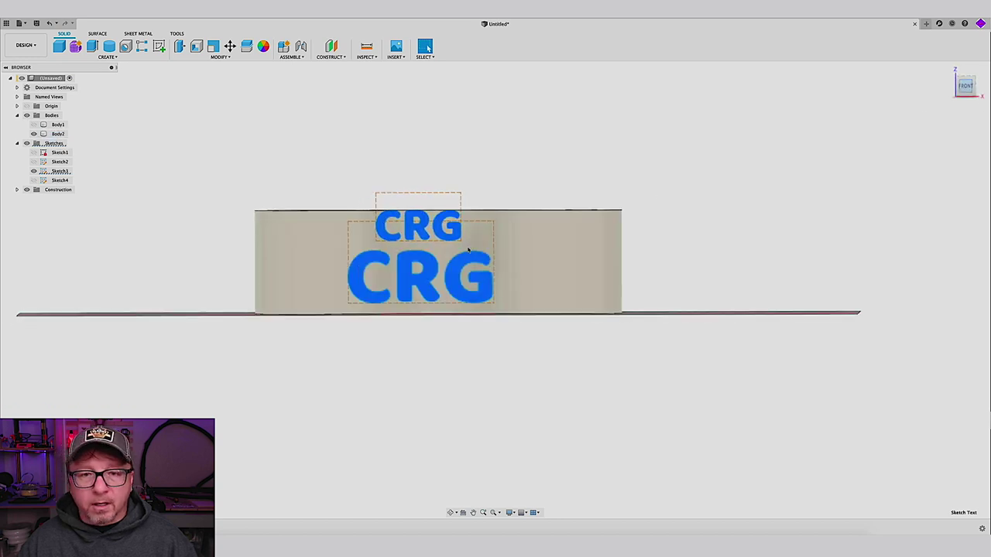
left_click_drag(415, 214, 416, 218)
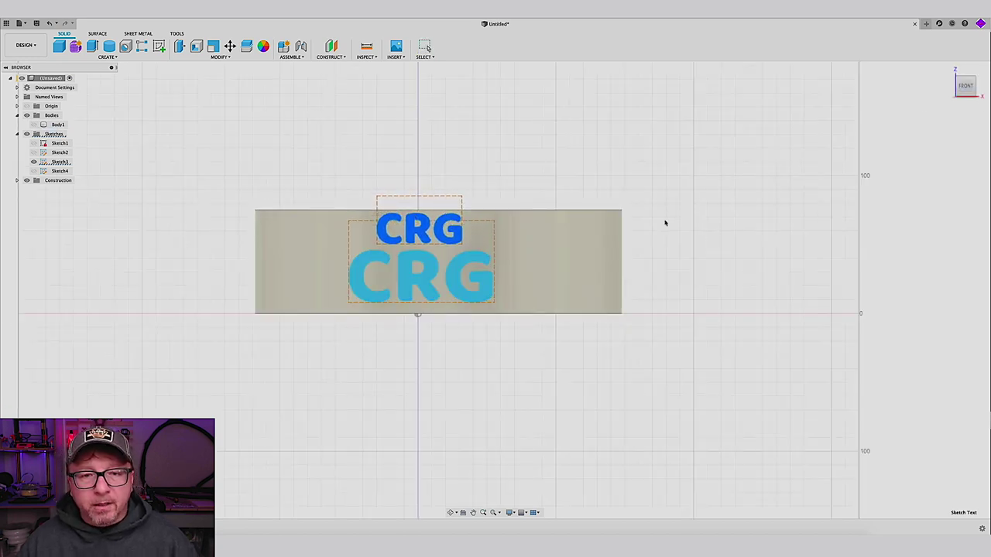
Emboss both CRG text profiles 1.00 mm onto the bean body's curved front face
left_click(396, 144)
left_click(106, 56)
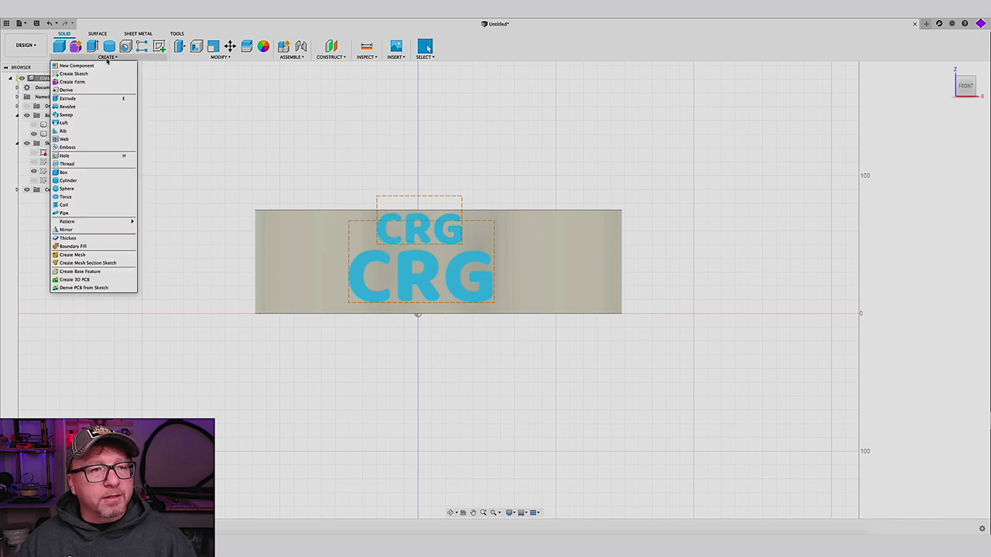
left_click(67, 147)
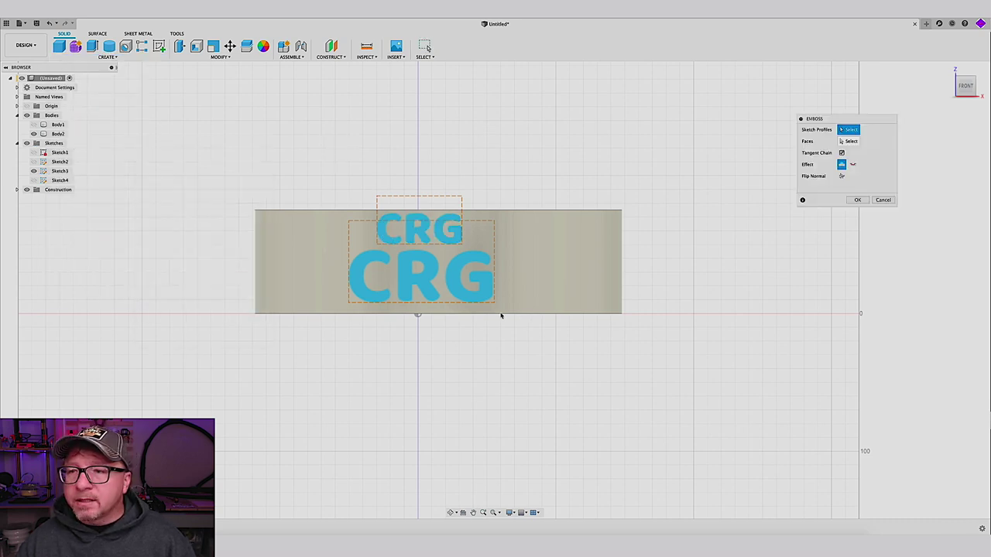
left_click_drag(501, 316, 422, 232)
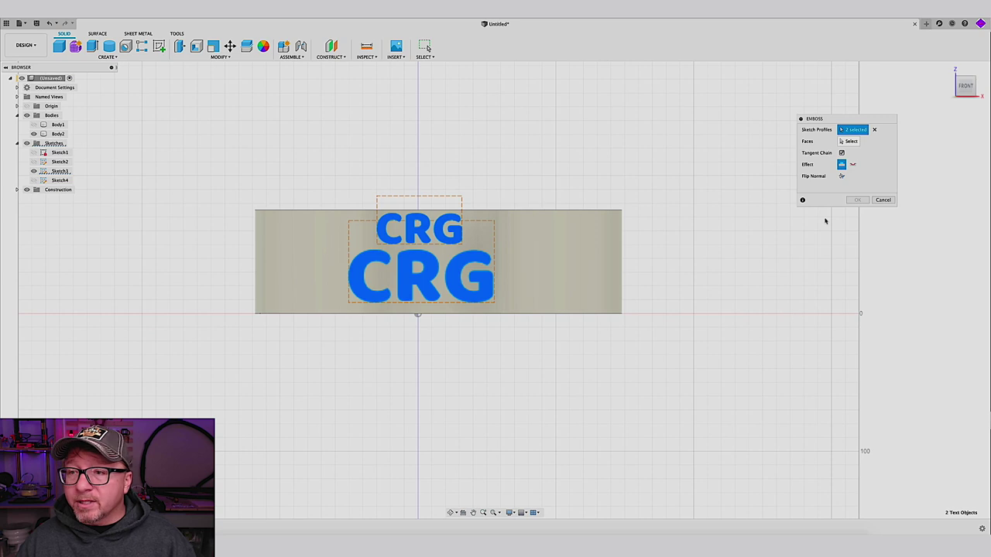
left_click(850, 143)
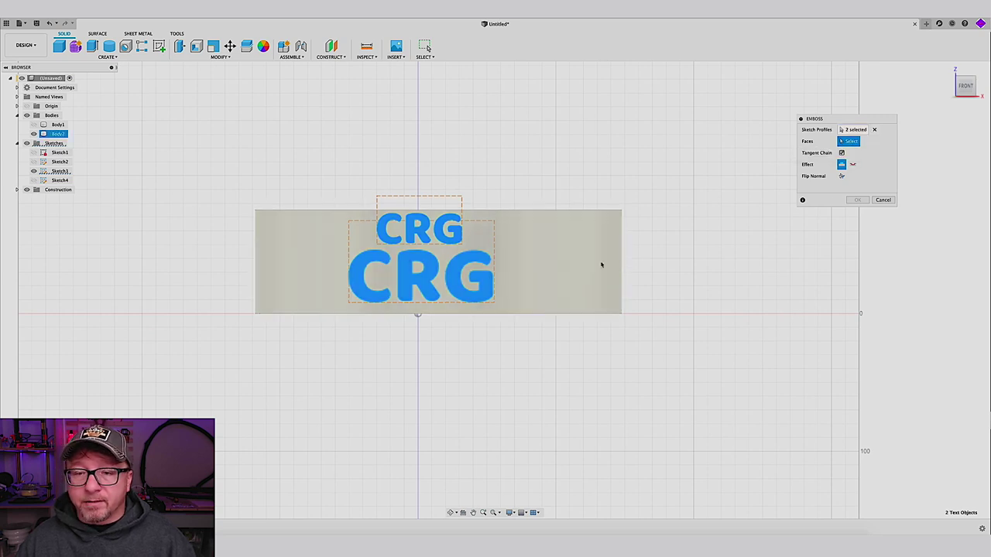
left_click(717, 259)
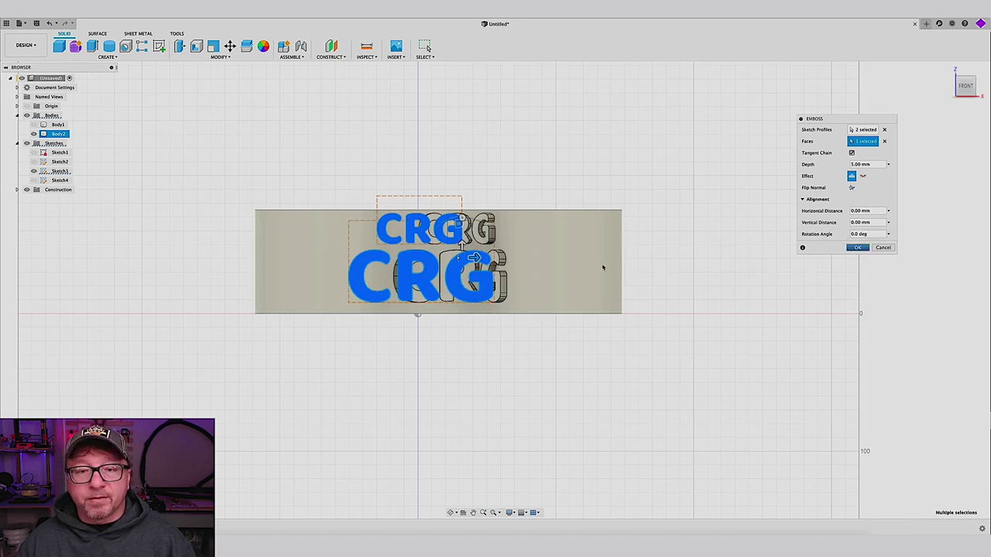
key("Return")
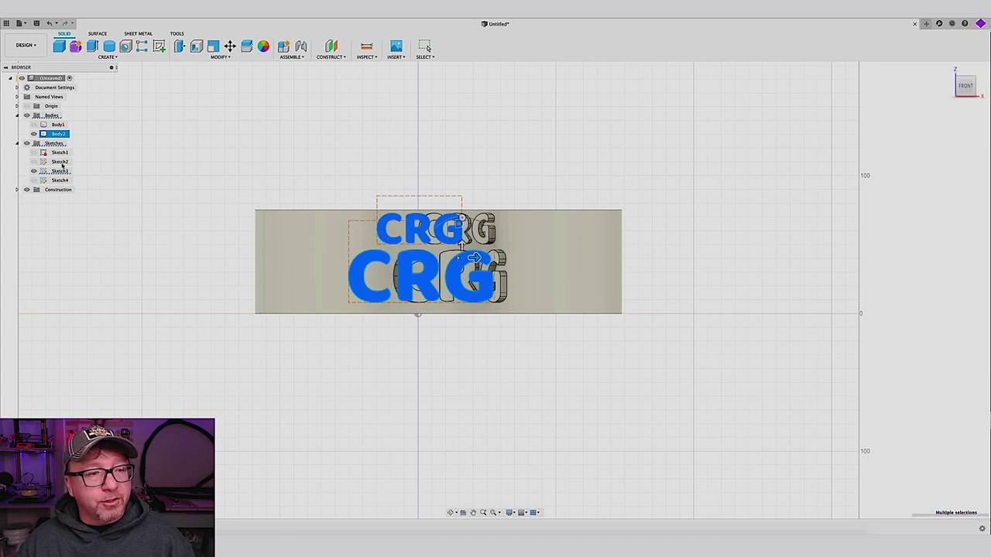
left_click(459, 173)
middle_click_drag(502, 170, 496, 113, "shift")
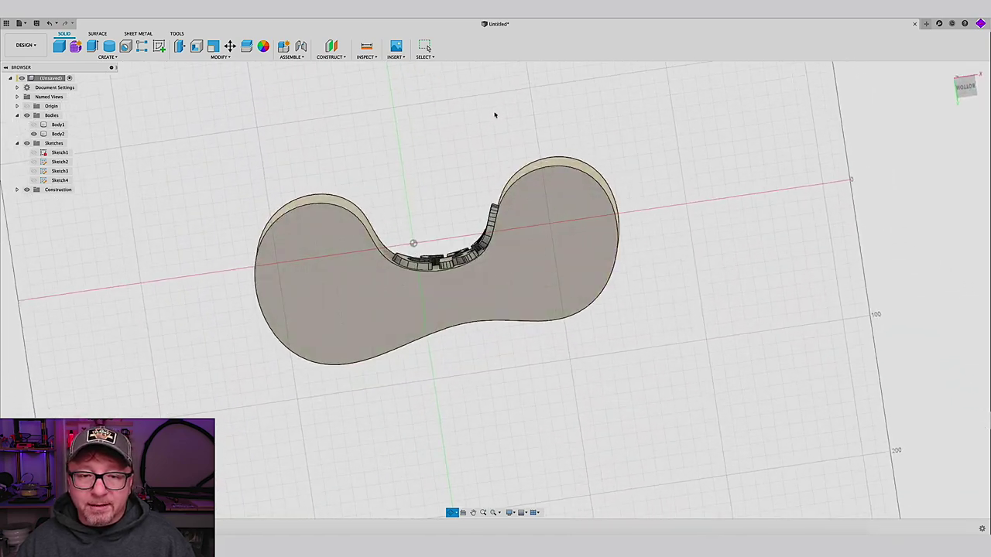
Inspect the raised CRG letters from below and at an angle, then return to the front view
left_click(968, 91)
scroll(506, 250, "up", 5)
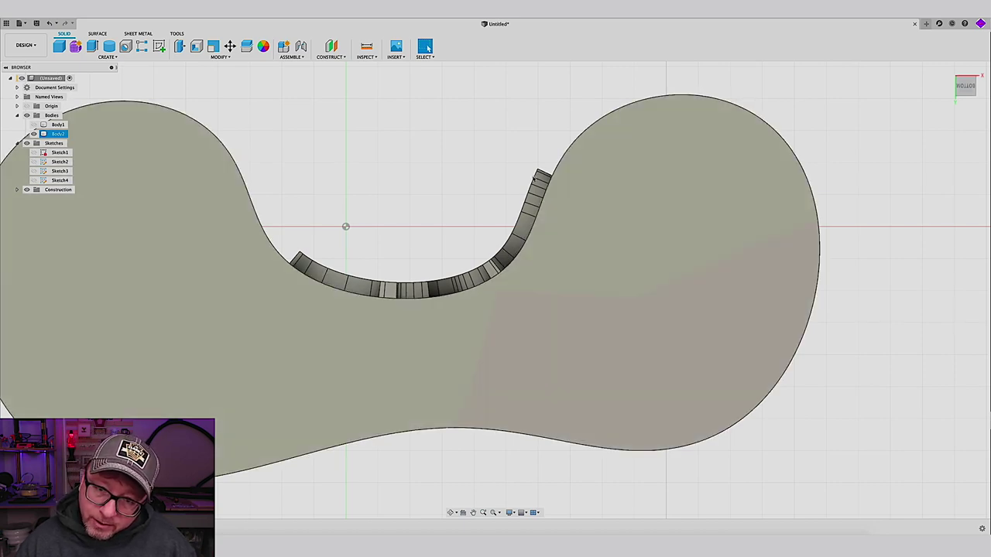
middle_click_drag(523, 202, 547, 172, "shift")
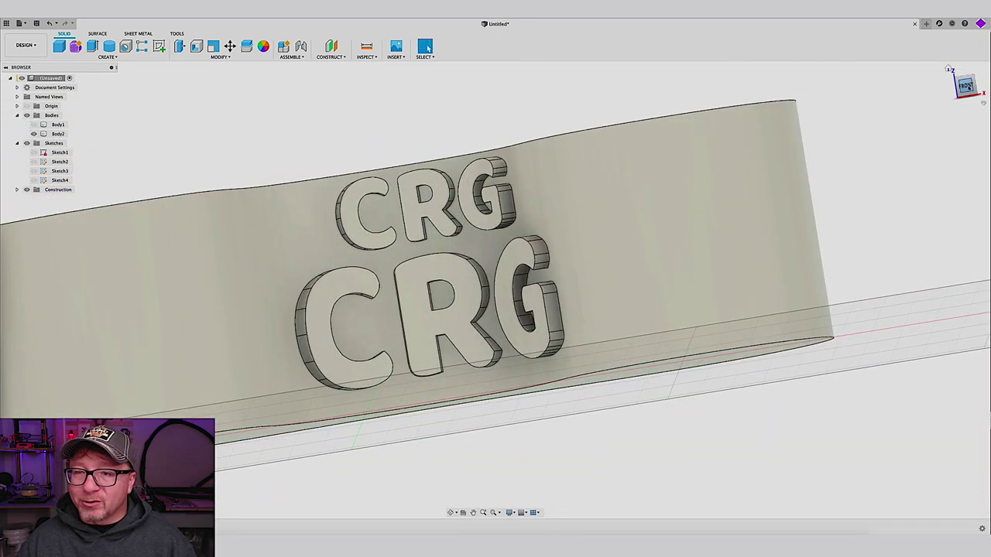
left_click(965, 85)
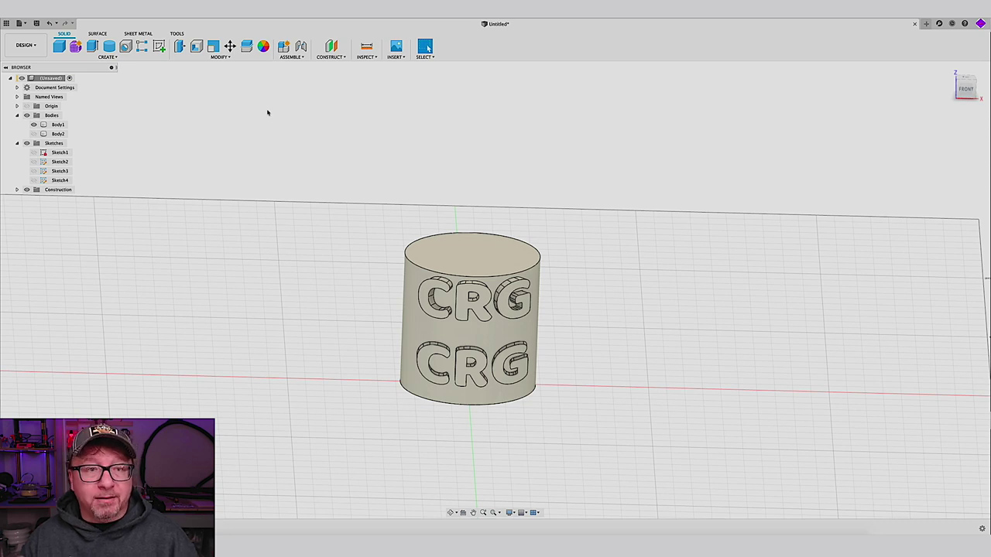
Circular-pattern the upper CRG emboss feature, quantity 3, around the cylinder's central Z axis
left_click(102, 58)
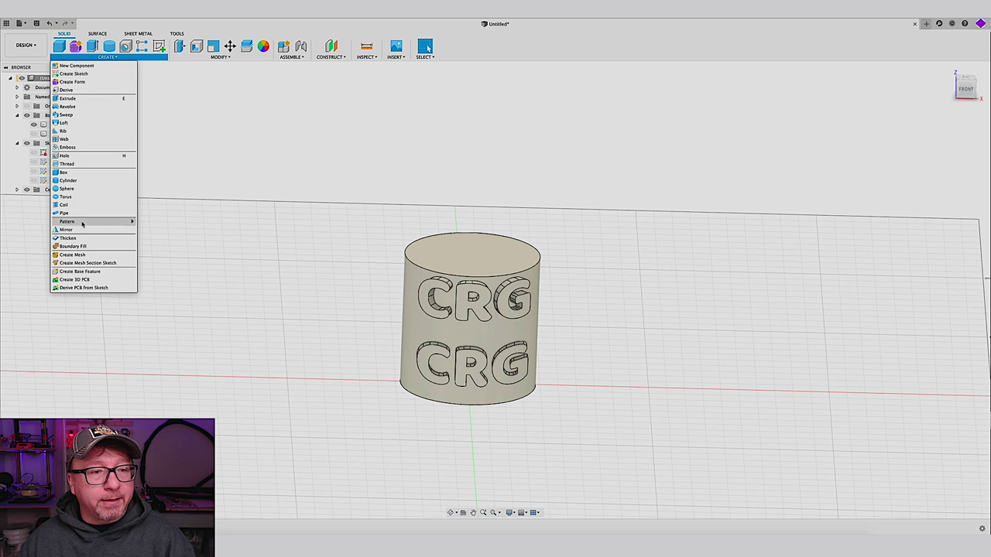
left_click(149, 230)
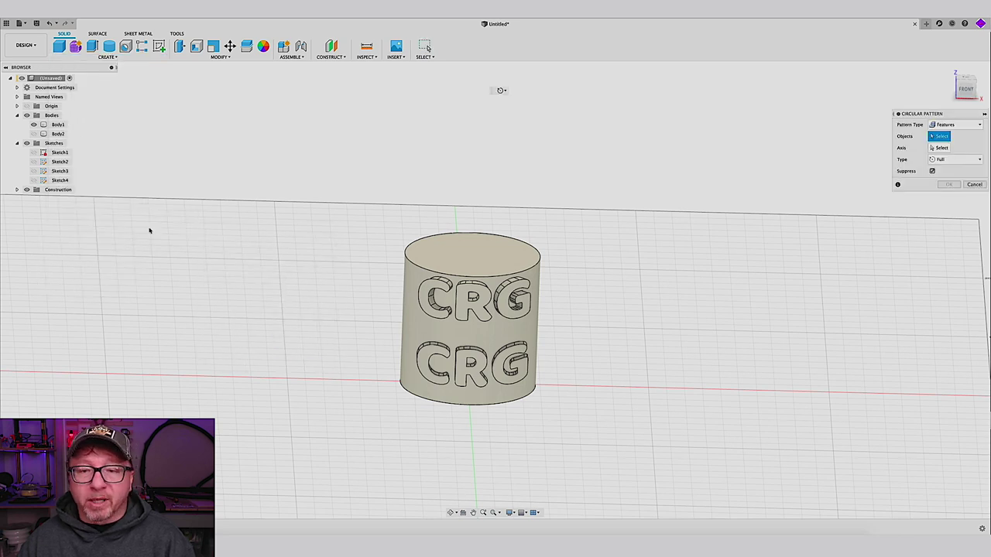
left_click(956, 125)
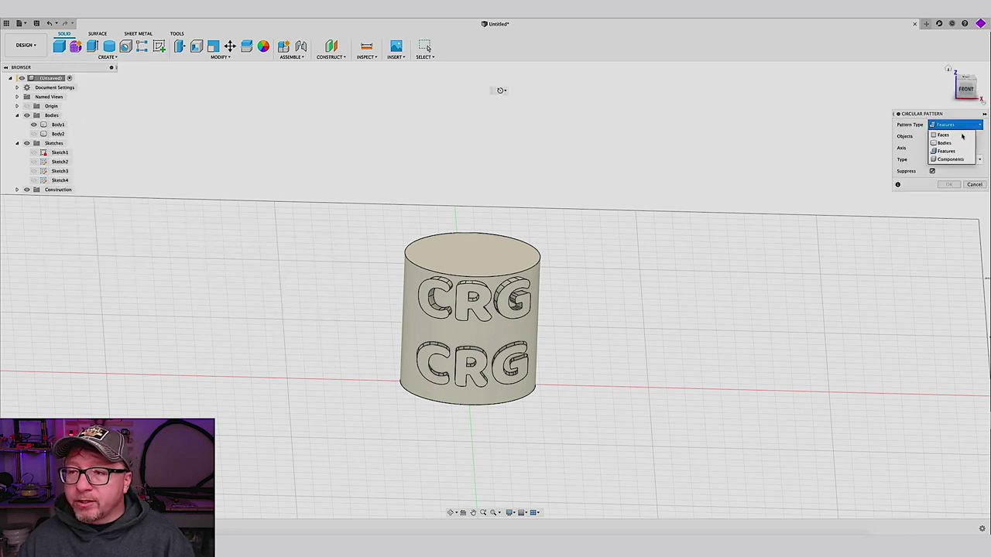
left_click(945, 151)
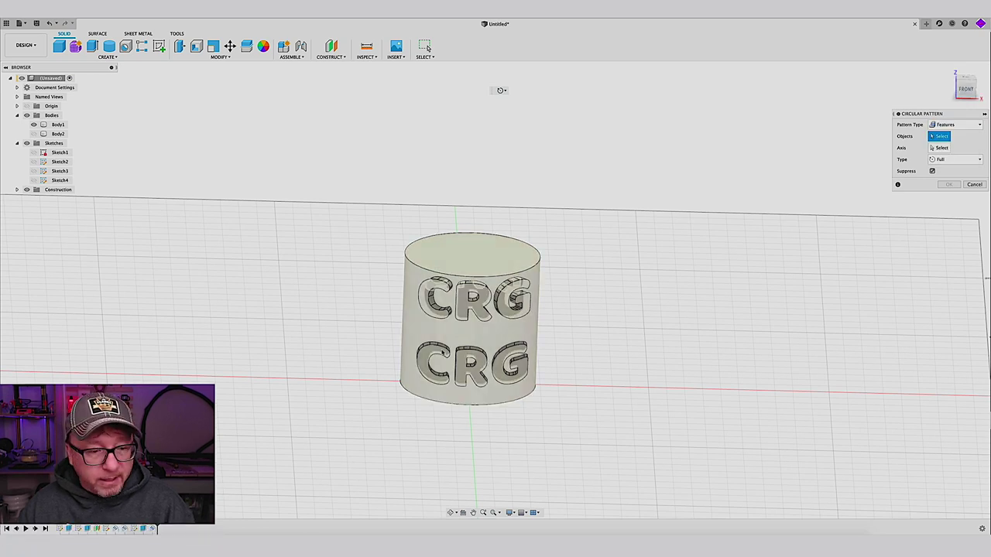
left_click(128, 529)
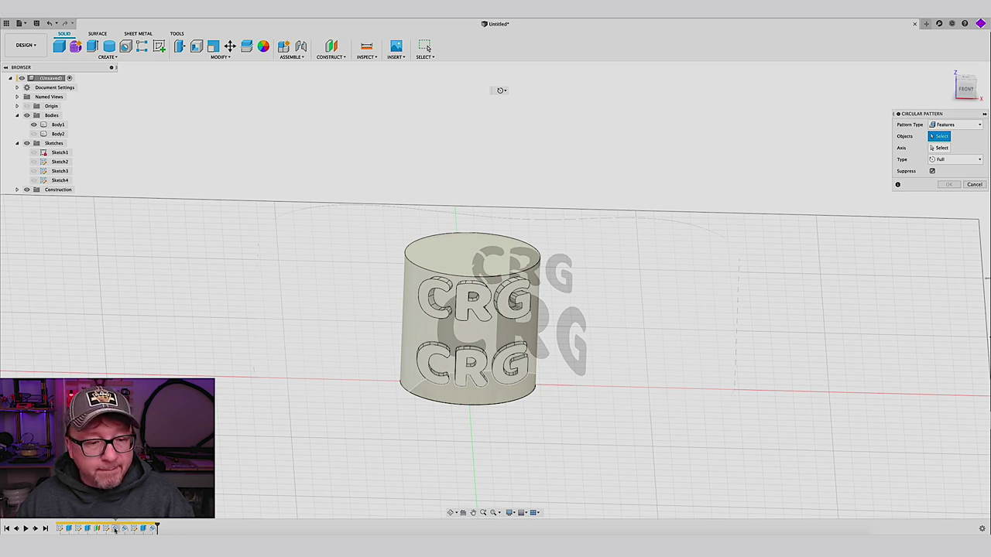
left_click(114, 530)
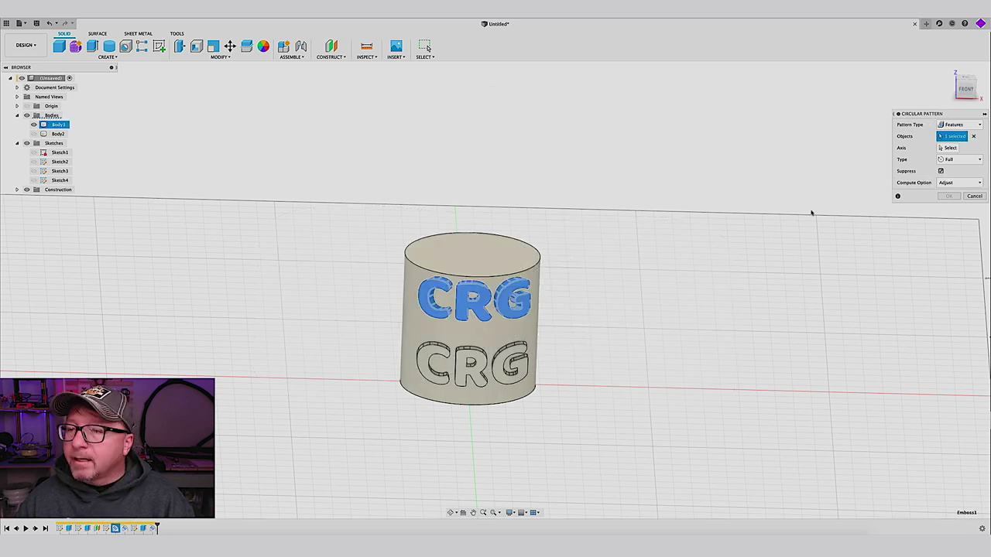
left_click(948, 147)
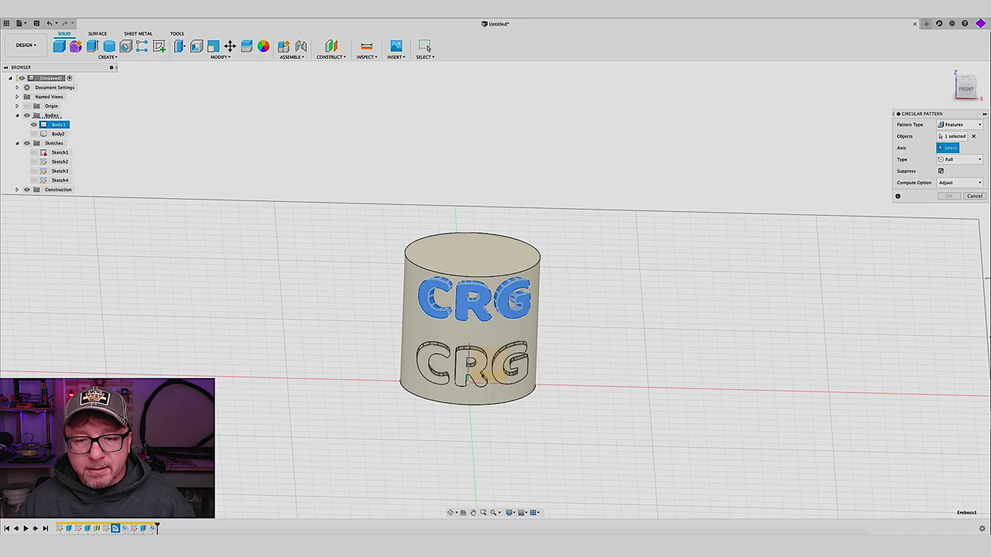
middle_click_drag(502, 373, 503, 367, "shift")
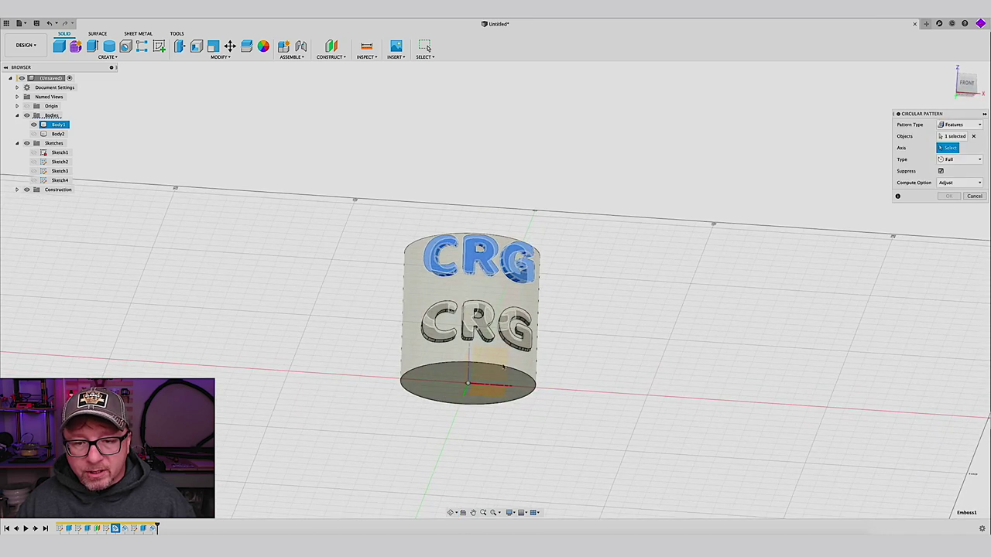
left_click(468, 374)
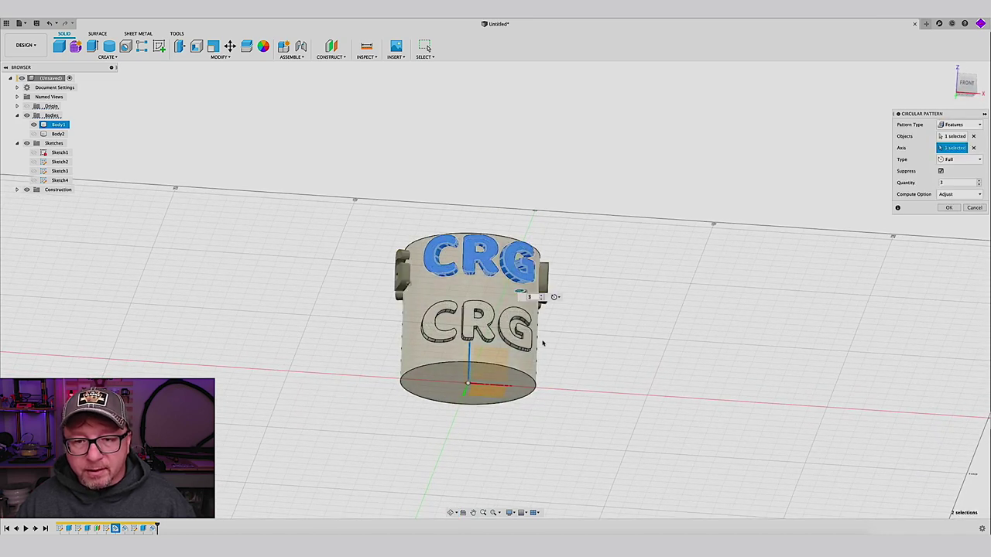
middle_click_drag(661, 294, 565, 332, "shift")
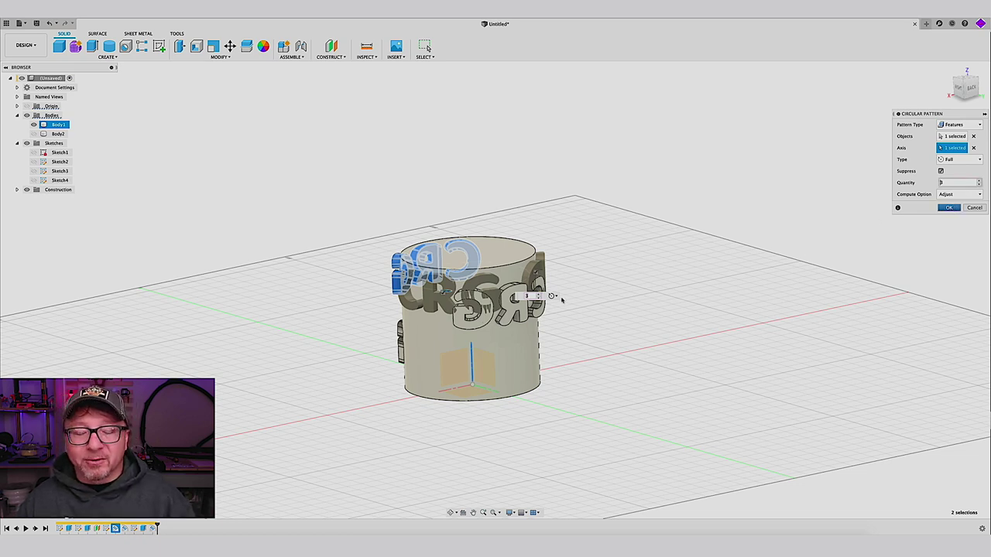
key("Return")
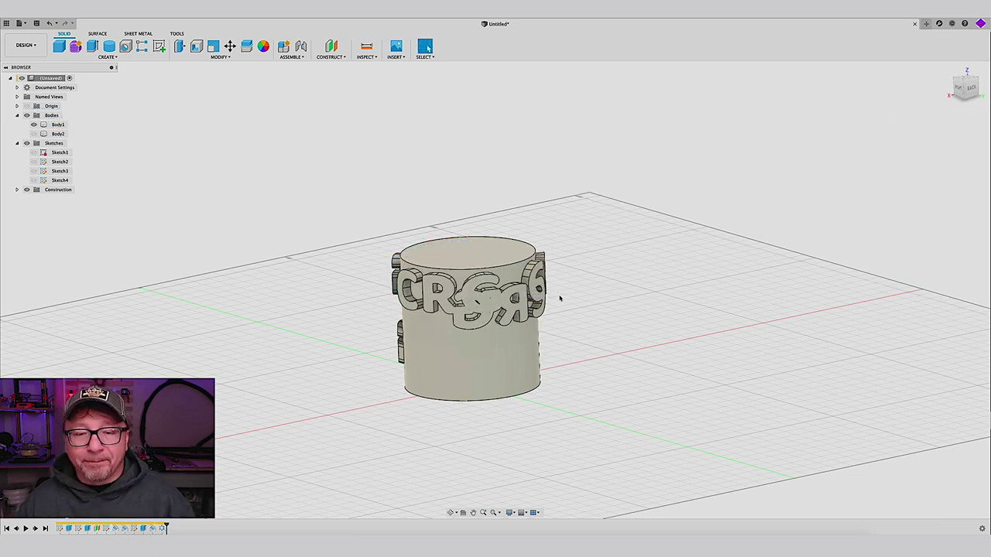
Review the Extrude3 and Emboss2 features in the timeline and orbit around the patterned cylinder
left_click(145, 529)
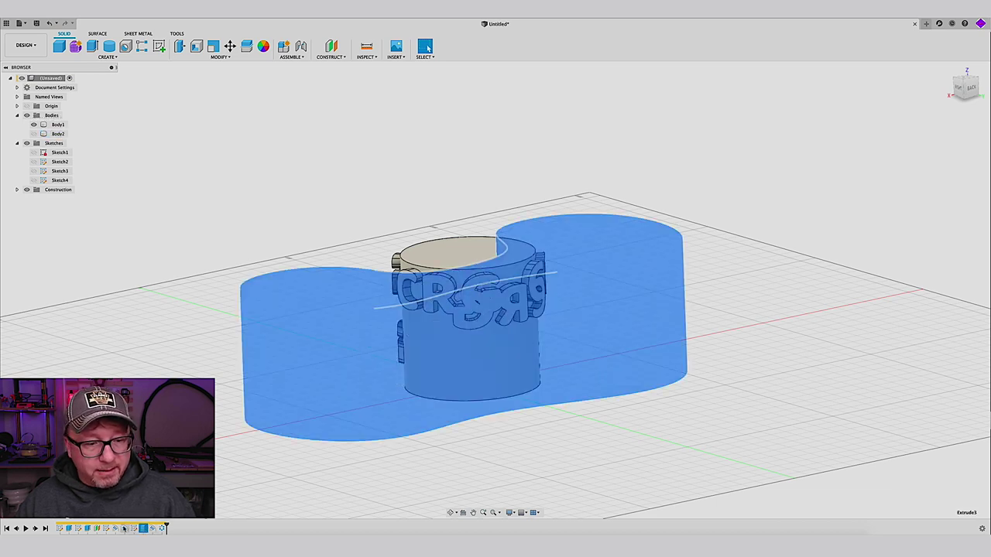
left_click(124, 529)
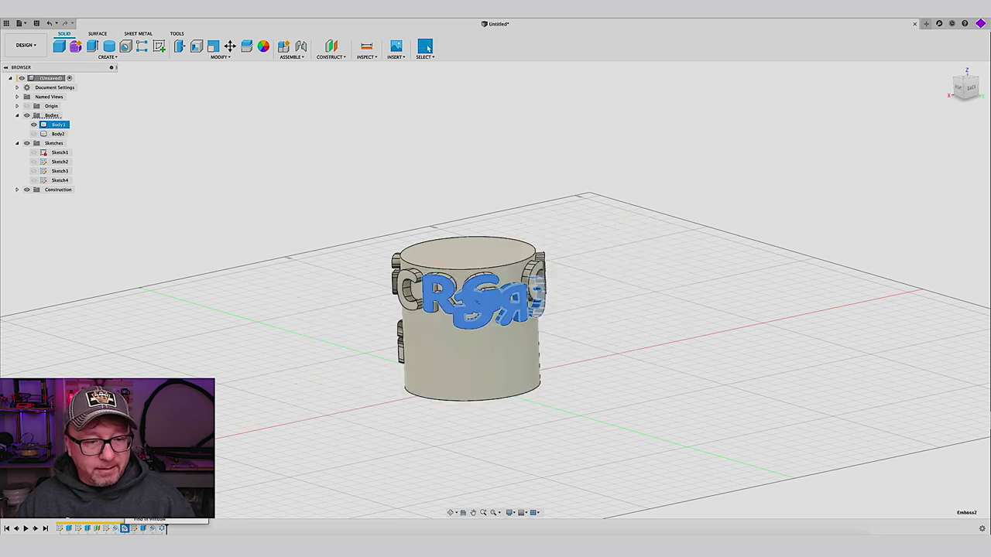
left_click(546, 315)
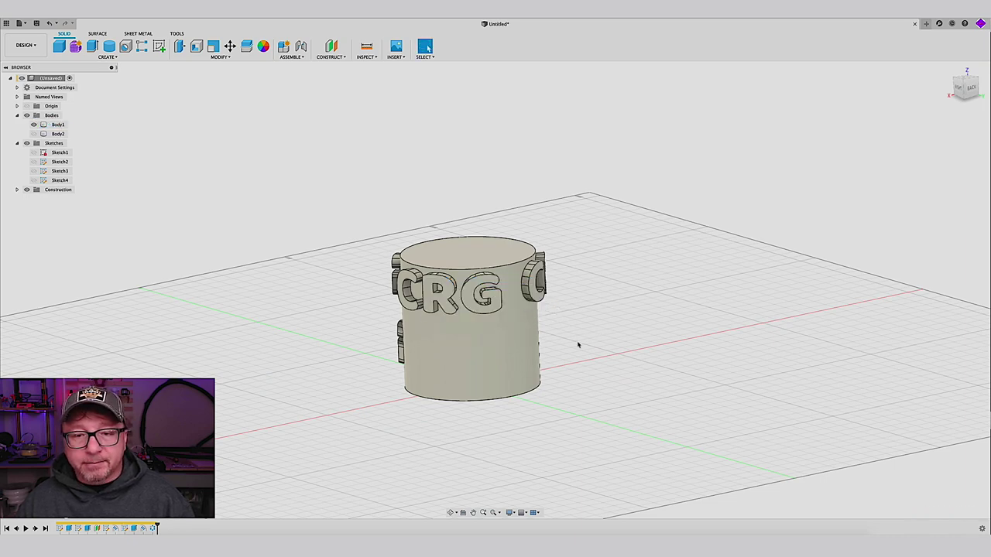
middle_click_drag(578, 344, 678, 292, "shift")
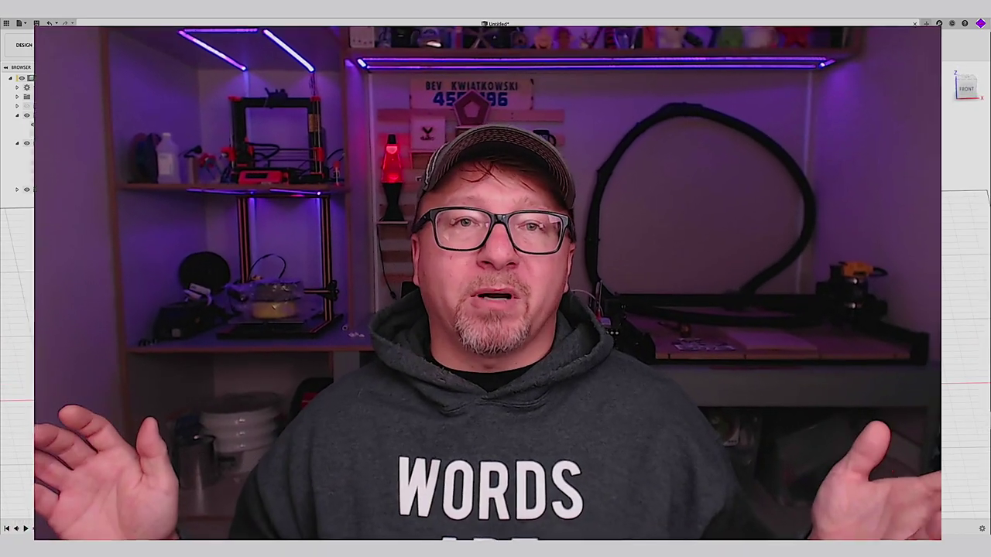